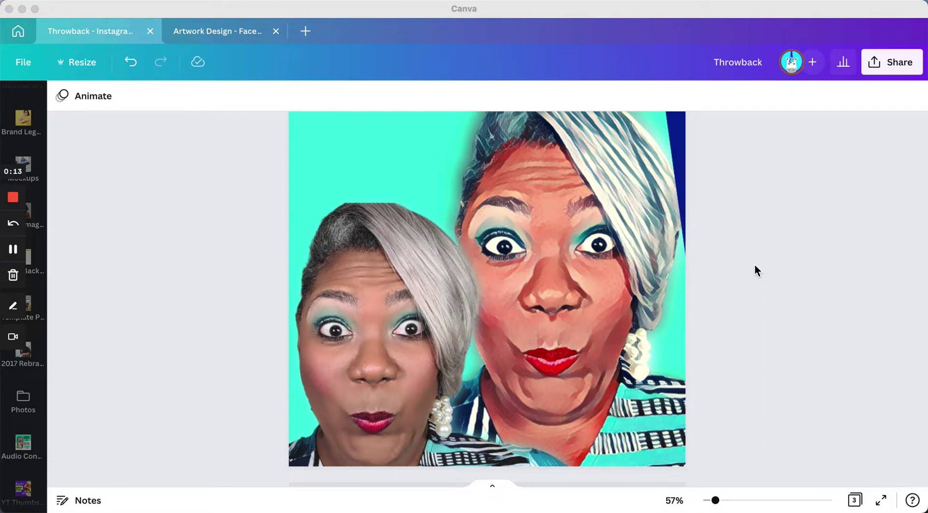
Step: Scroll the Throwback design from the Page 3 portrait up to page 1 with the Budweiser and Lucky Strike ads
scroll(755, 265, "up", 5)
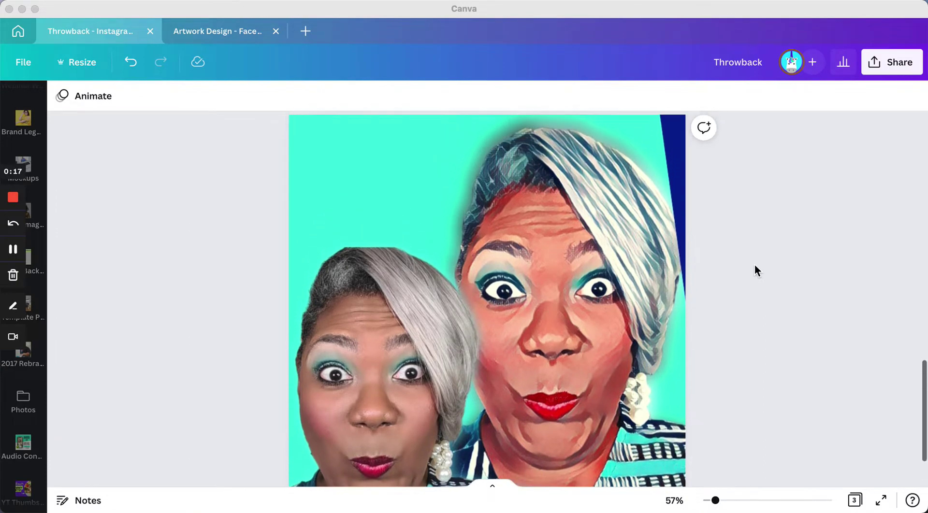
scroll(755, 266, "up", 3)
scroll(755, 266, "down", 4)
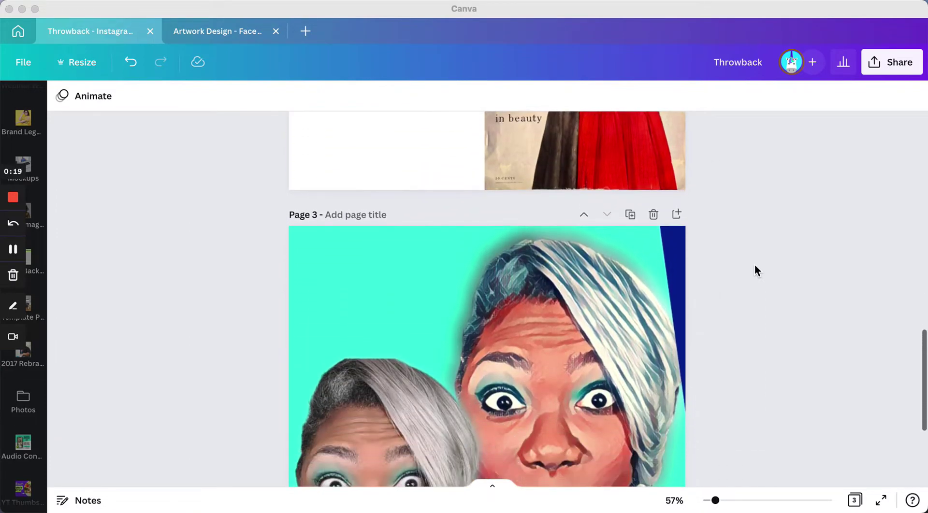
scroll(755, 265, "up", 15)
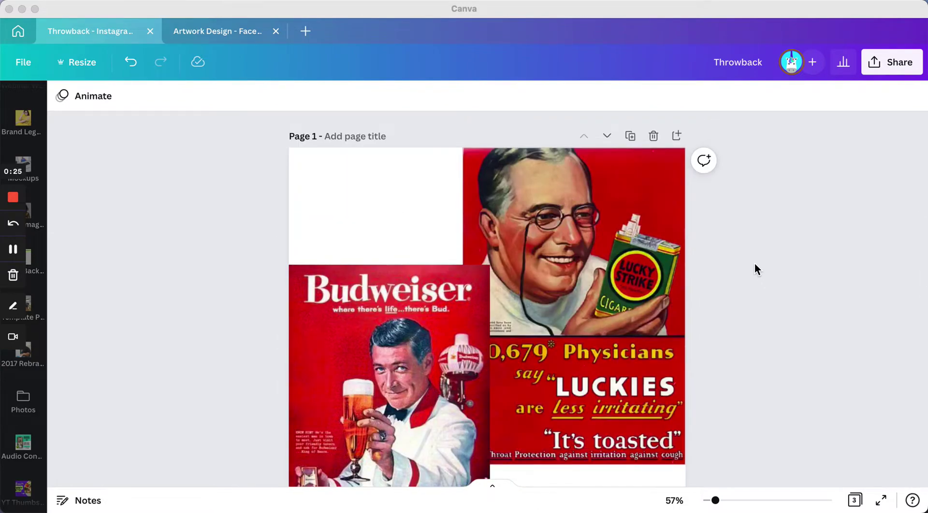
scroll(755, 261, "down", 2)
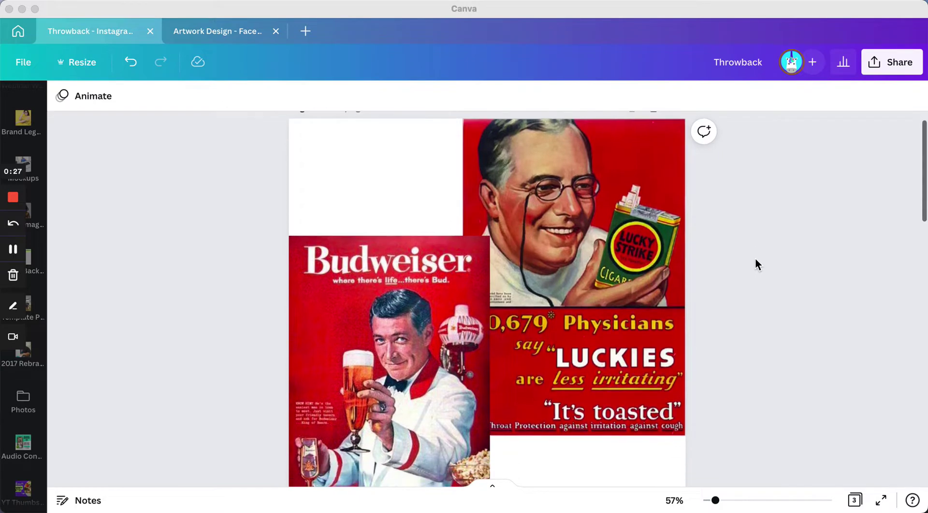
scroll(756, 264, "down", 1)
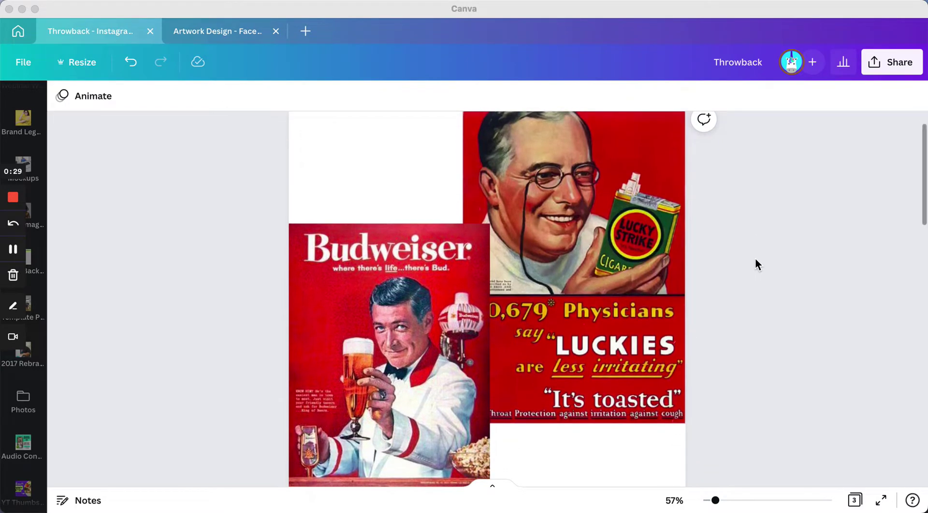
scroll(755, 260, "down", 1)
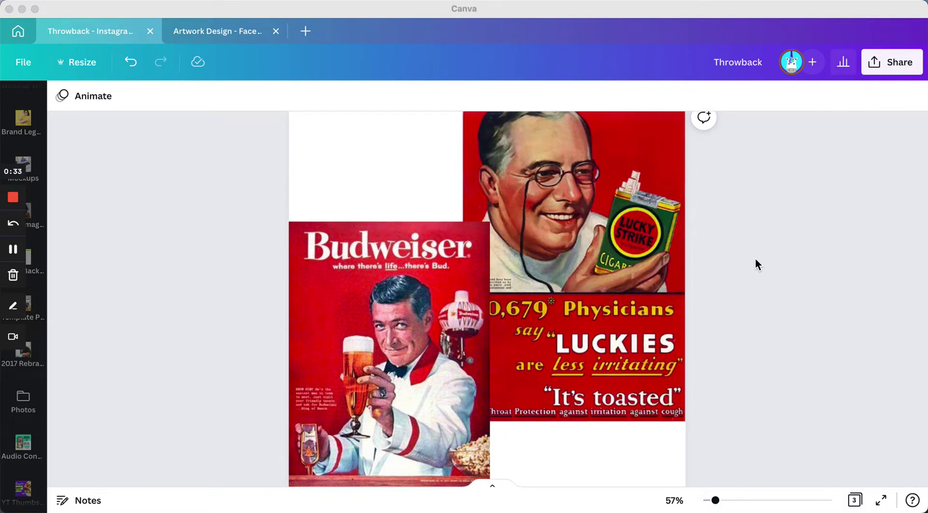
scroll(756, 261, "up", 1)
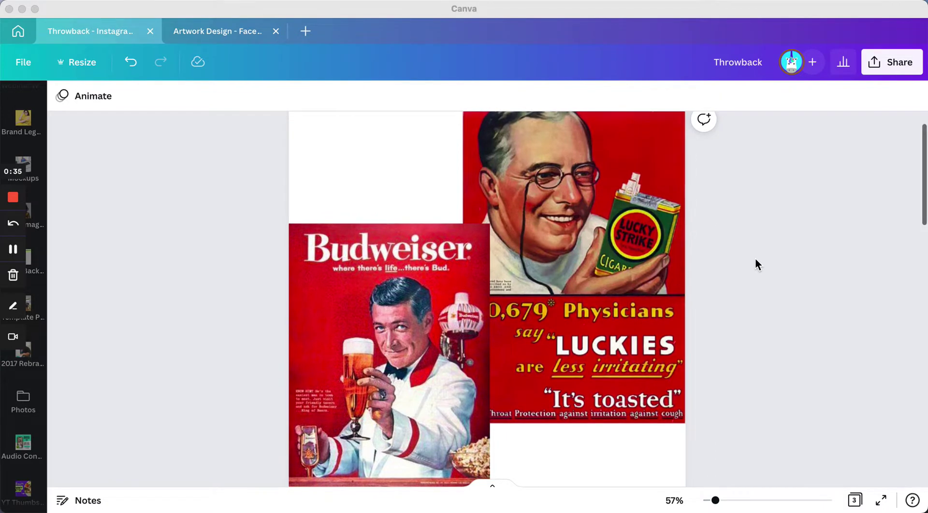
scroll(755, 260, "up", 2)
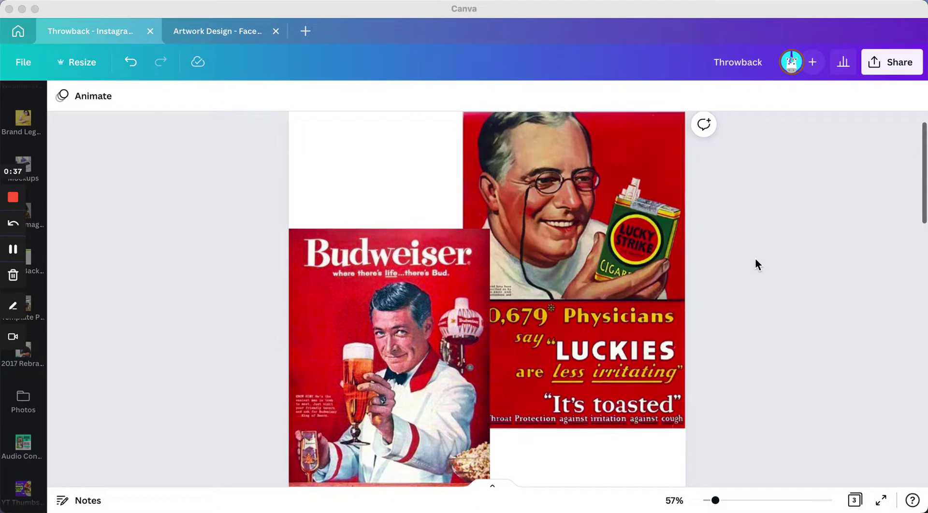
scroll(755, 260, "up", 3)
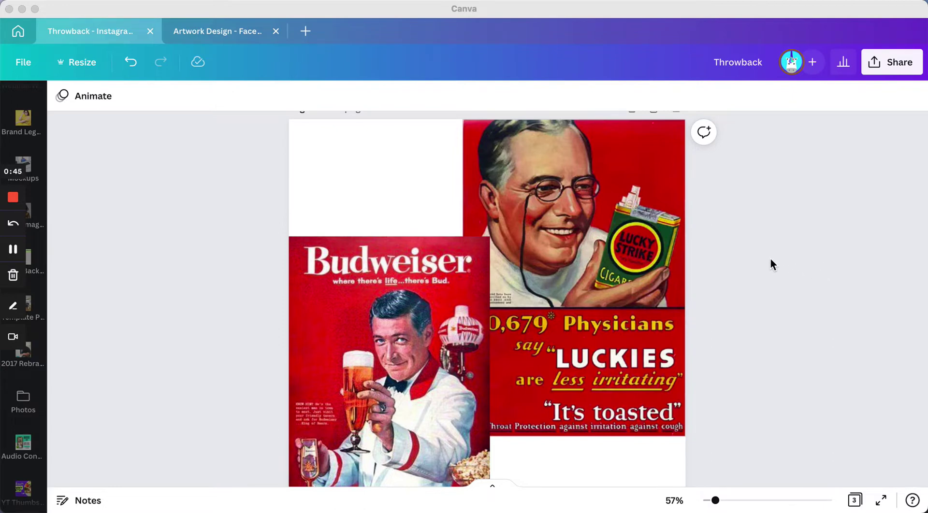
scroll(771, 261, "up", 2)
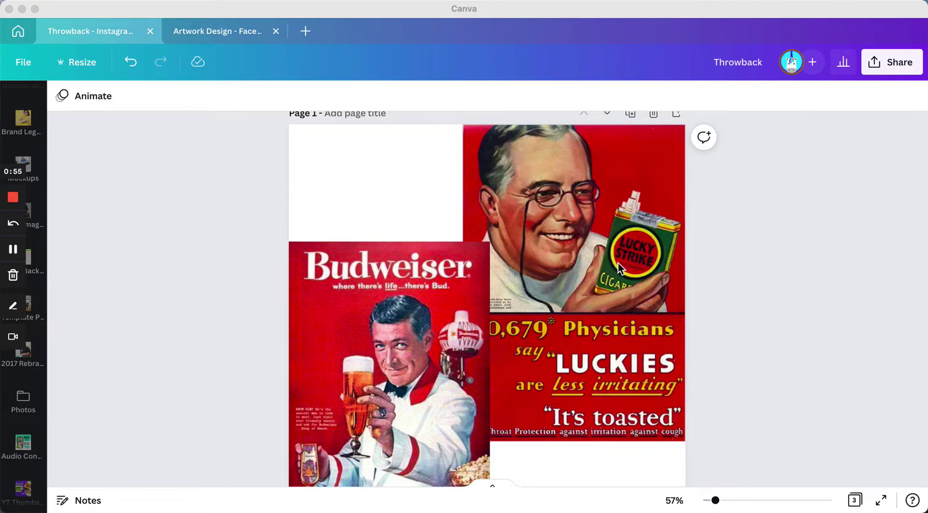
scroll(620, 267, "down", 3)
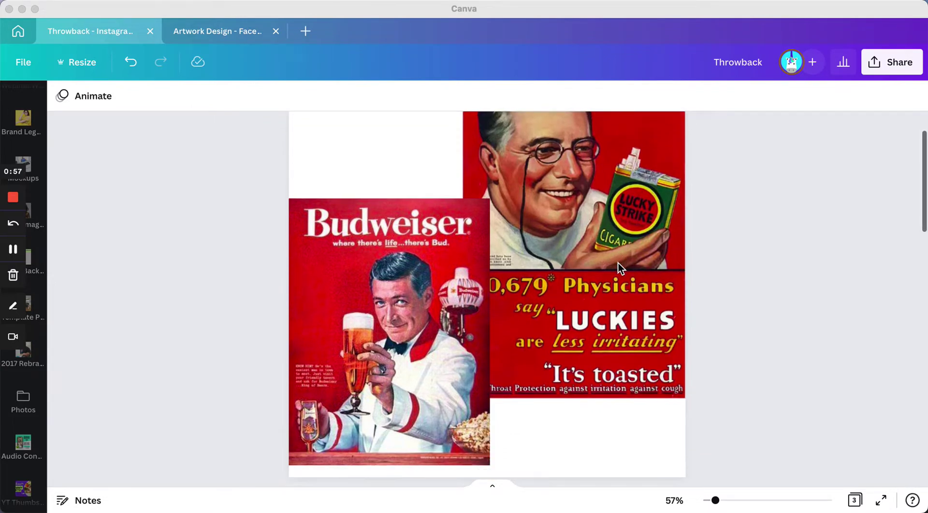
scroll(617, 263, "down", 2)
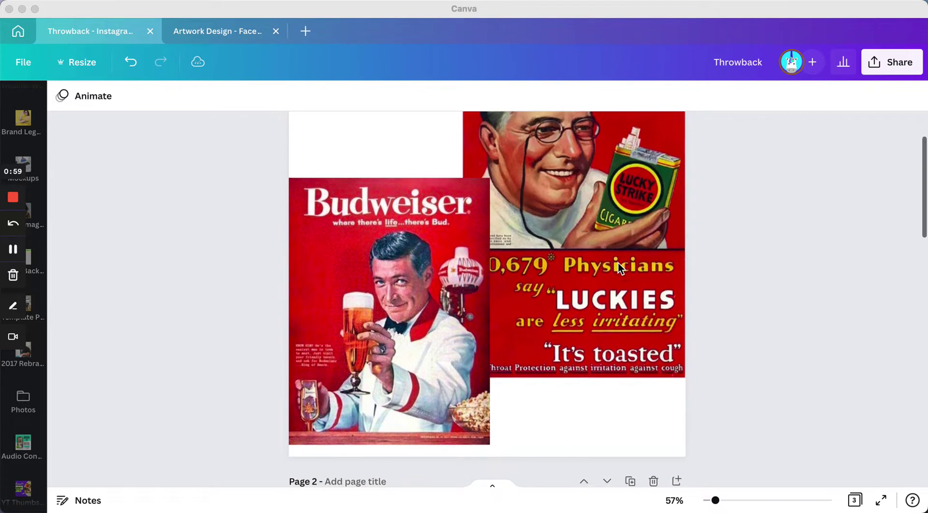
scroll(618, 262, "down", 5)
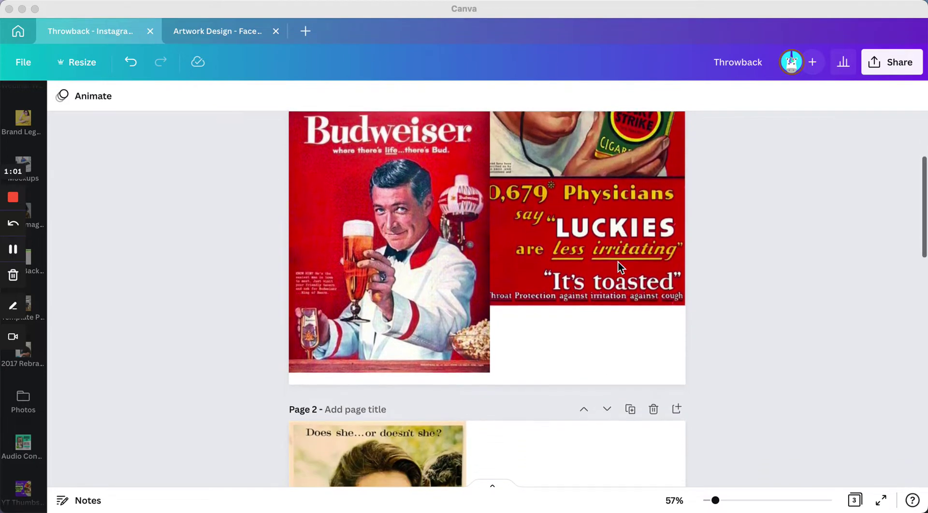
scroll(617, 262, "down", 18)
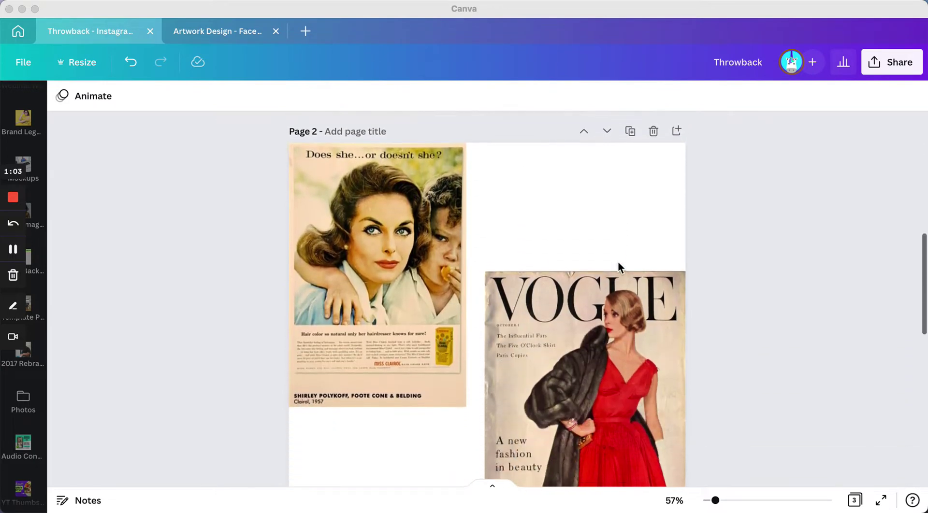
scroll(618, 262, "down", 5)
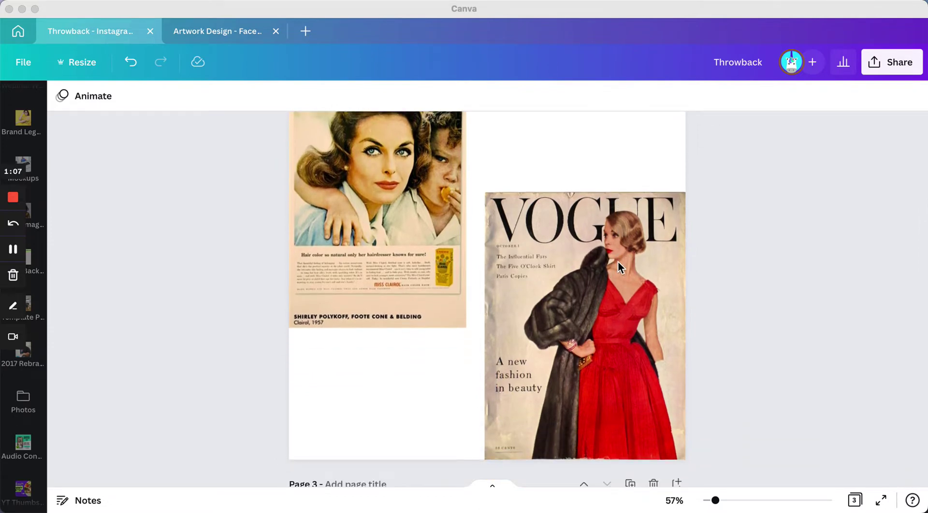
scroll(617, 262, "down", 2)
scroll(618, 262, "up", 2)
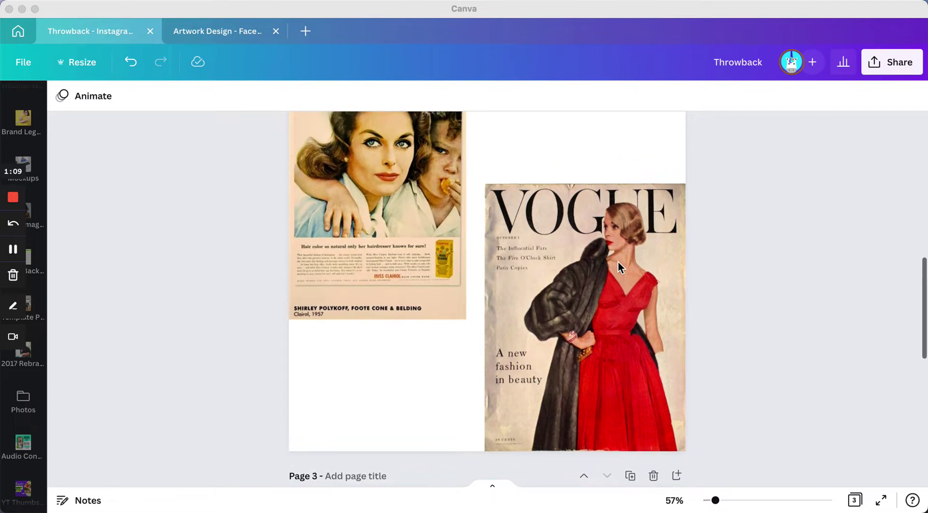
scroll(617, 262, "down", 20)
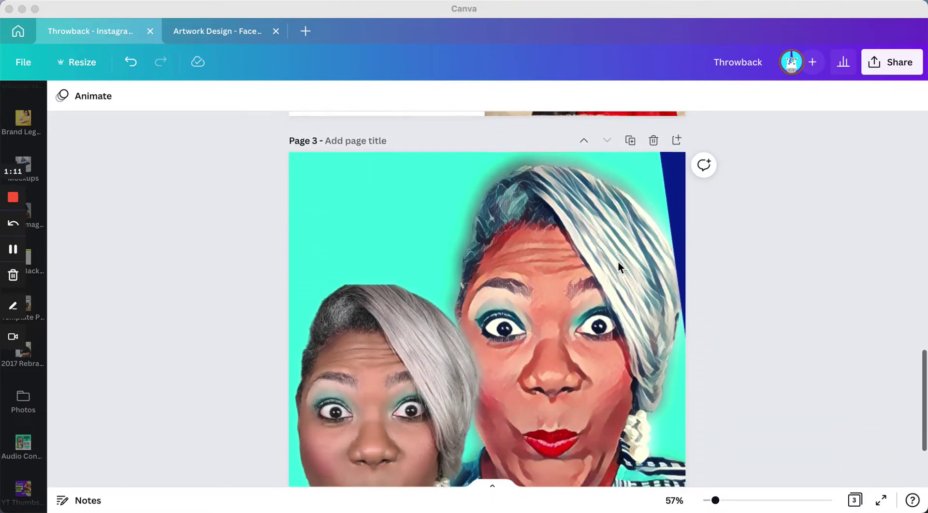
scroll(618, 262, "down", 5)
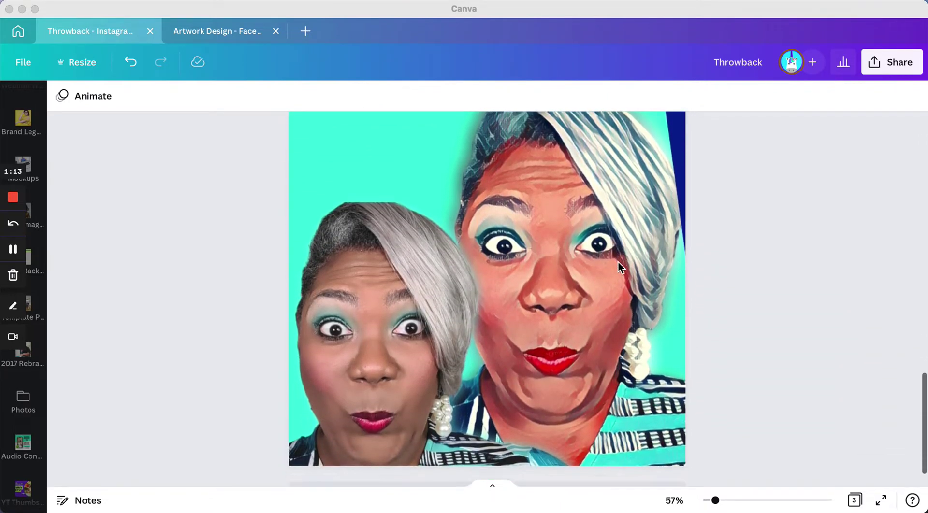
scroll(617, 262, "down", 2)
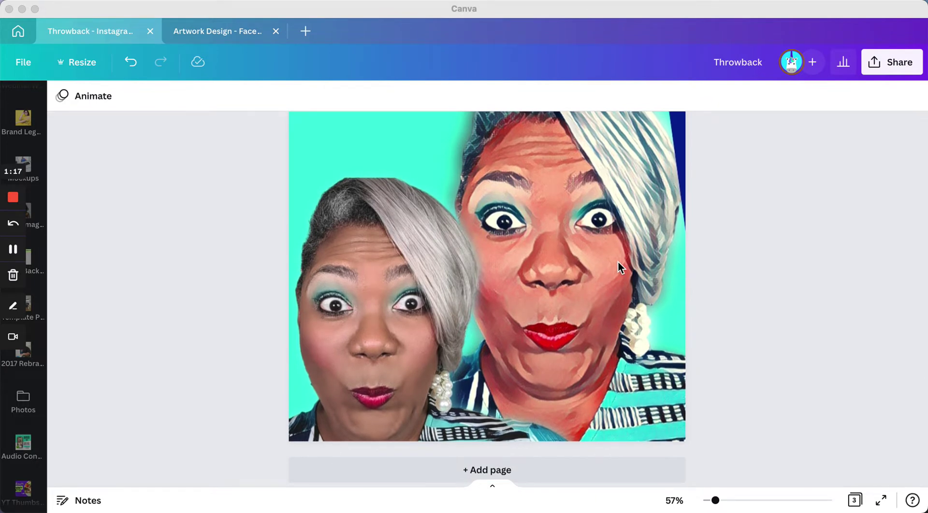
scroll(617, 262, "up", 2)
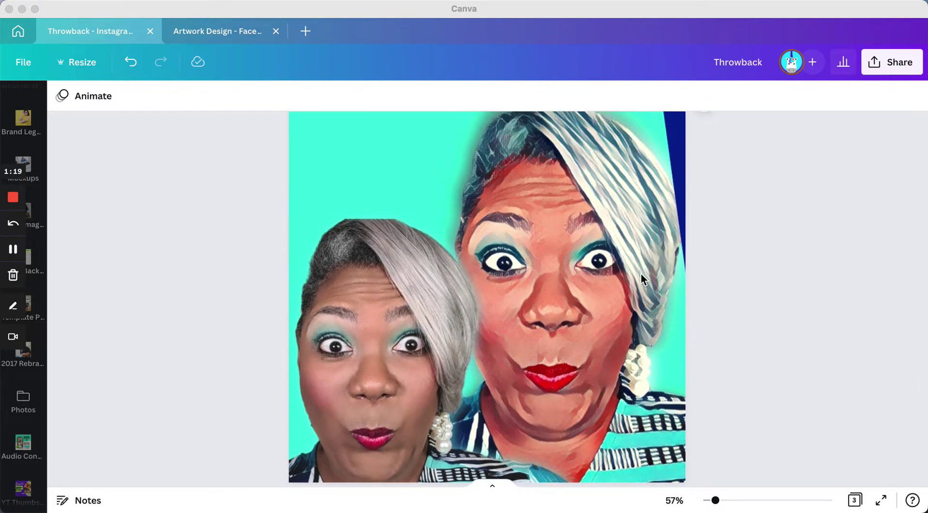
scroll(597, 323, "down", 2)
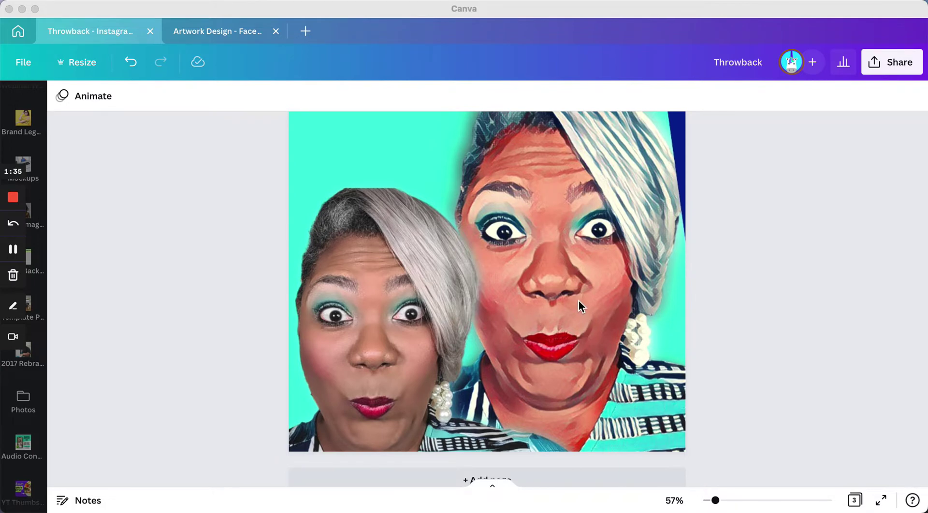
scroll(578, 301, "up", 5)
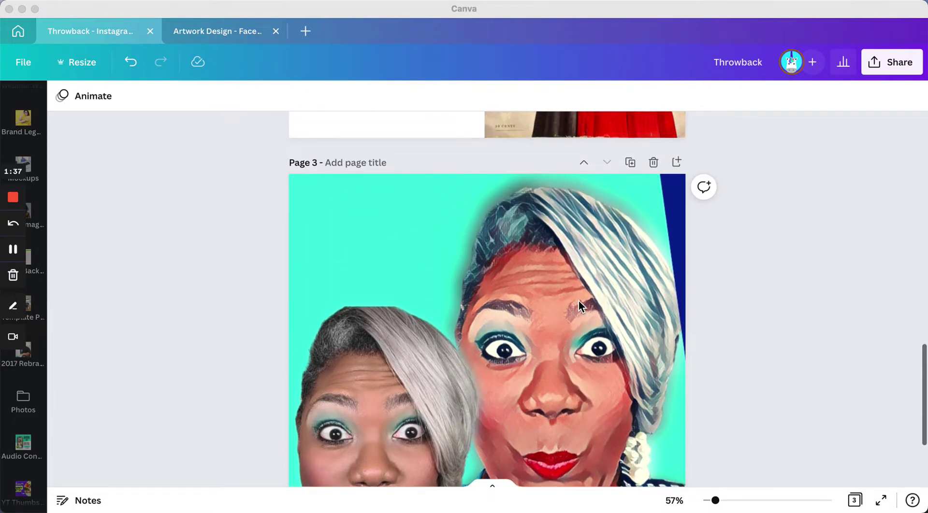
scroll(579, 301, "up", 20)
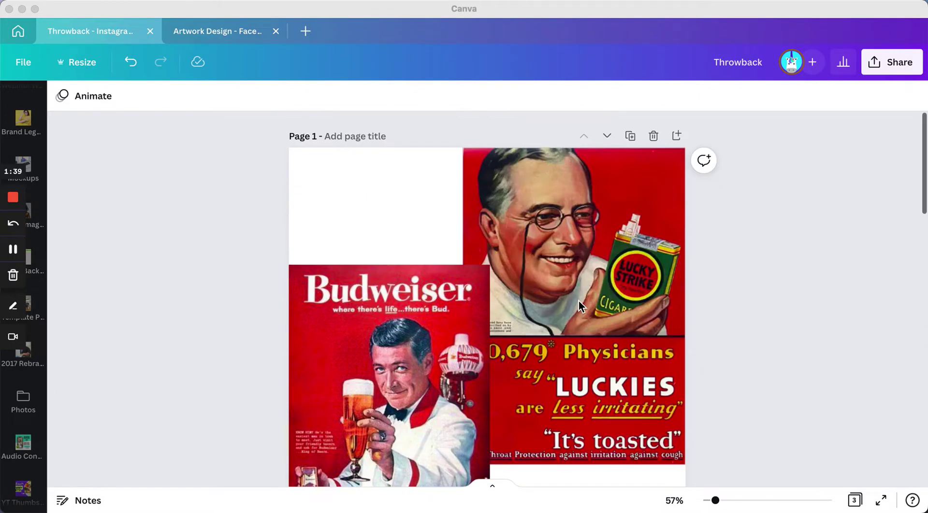
left_click(194, 31)
Step: Switch to the Artwork Design and select the banner's portrait photo to show its image editing options
left_click(195, 31)
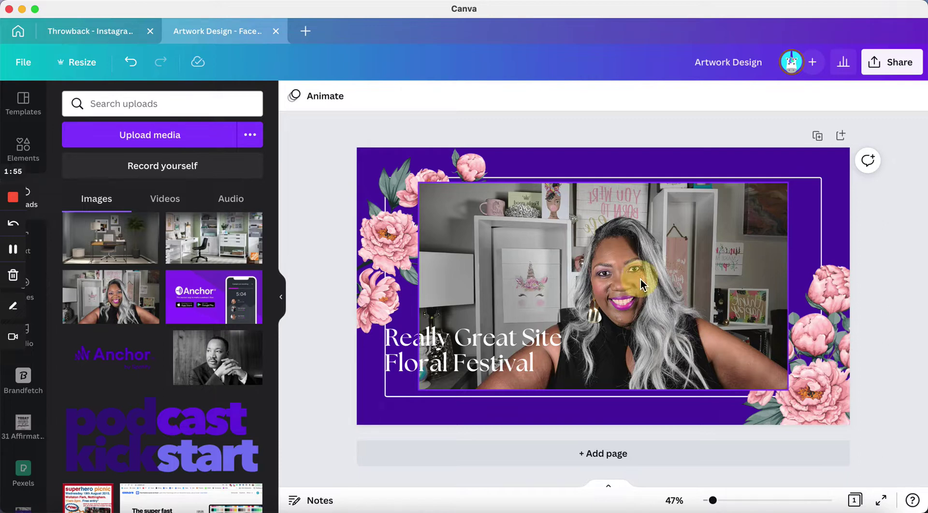
left_click(640, 281)
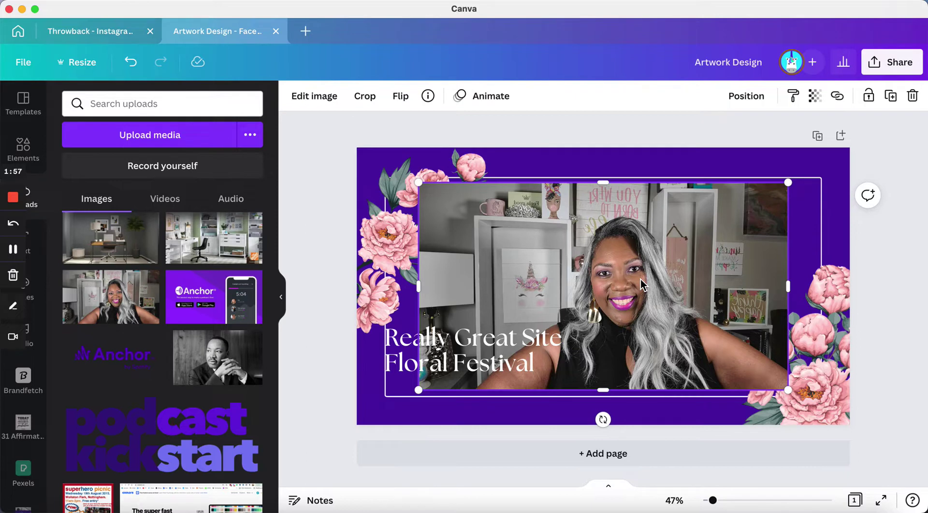
left_click(323, 103)
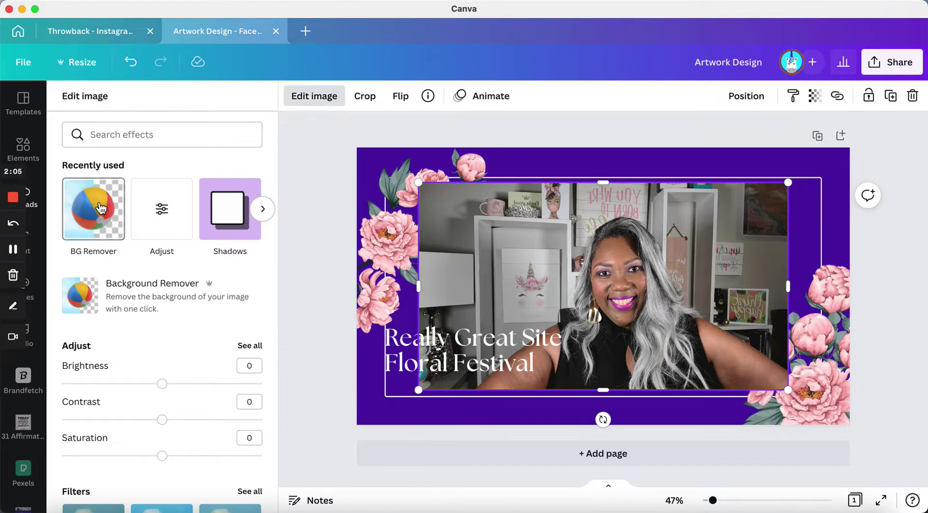
Step: Run BG Remover on the portrait and narrow it from both sides to about 597 × 691
key("Return")
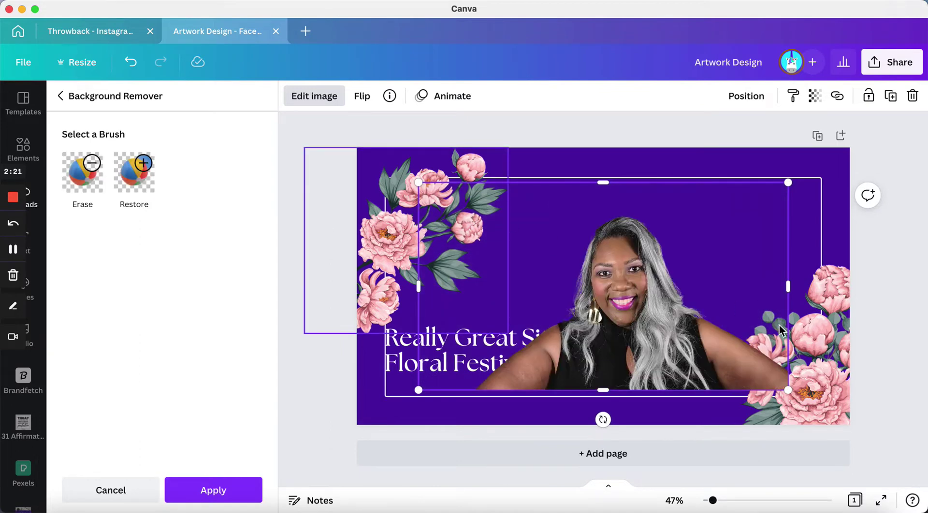
left_click_drag(790, 289, 722, 293)
left_click_drag(420, 283, 541, 285)
left_click(205, 497)
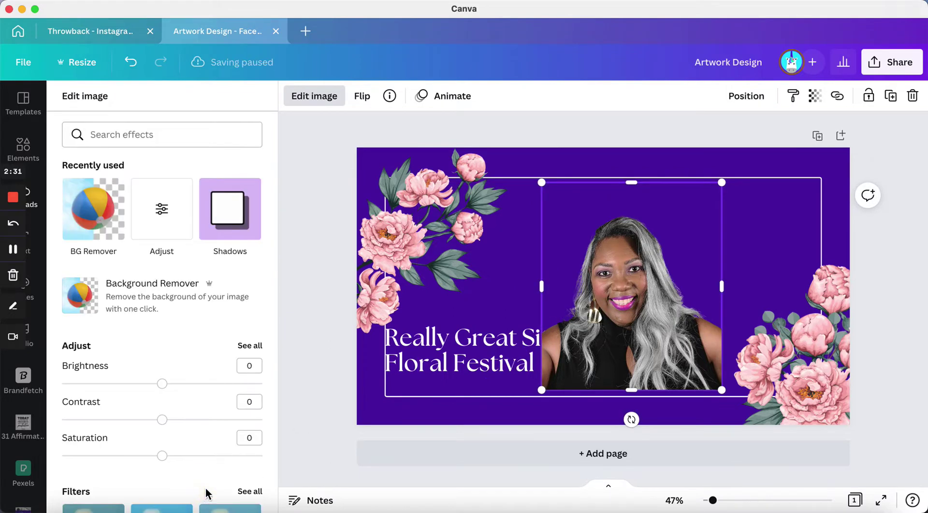
left_click(309, 256)
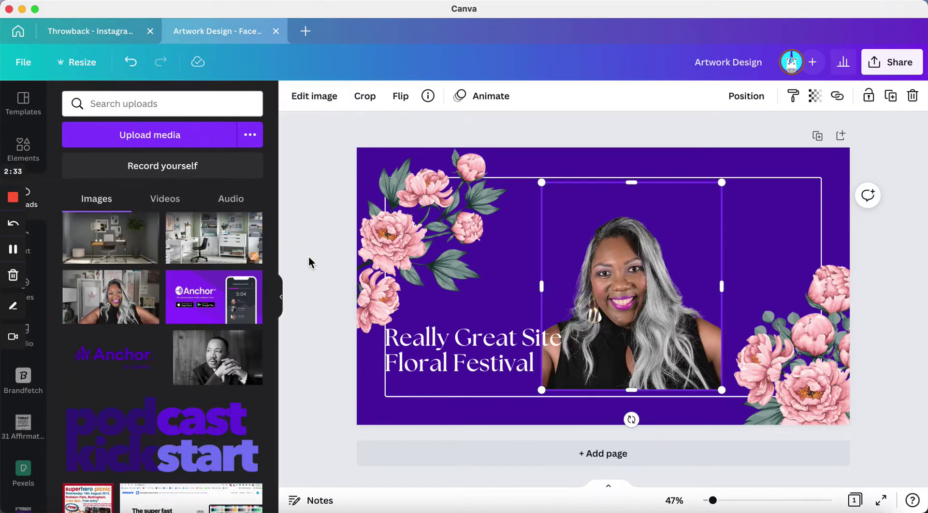
Step: Trim the portrait's top slightly and open the Prisma painting app from Edit image suggestions
left_click_drag(631, 182, 633, 200)
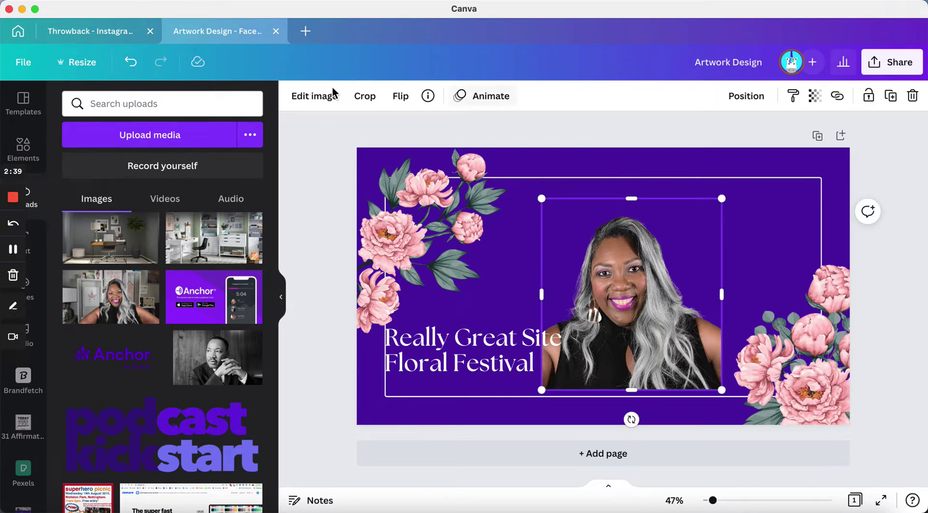
left_click(315, 100)
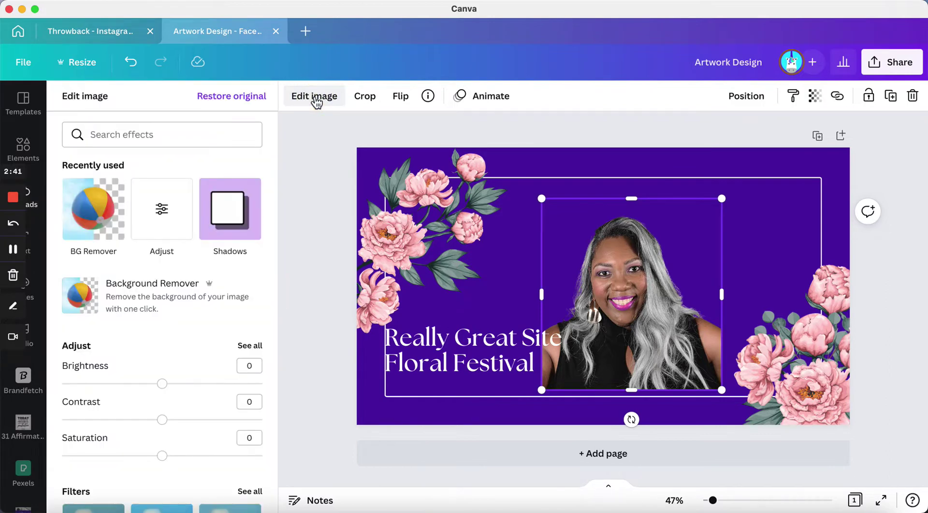
scroll(173, 257, "down", 2)
scroll(174, 263, "down", 10)
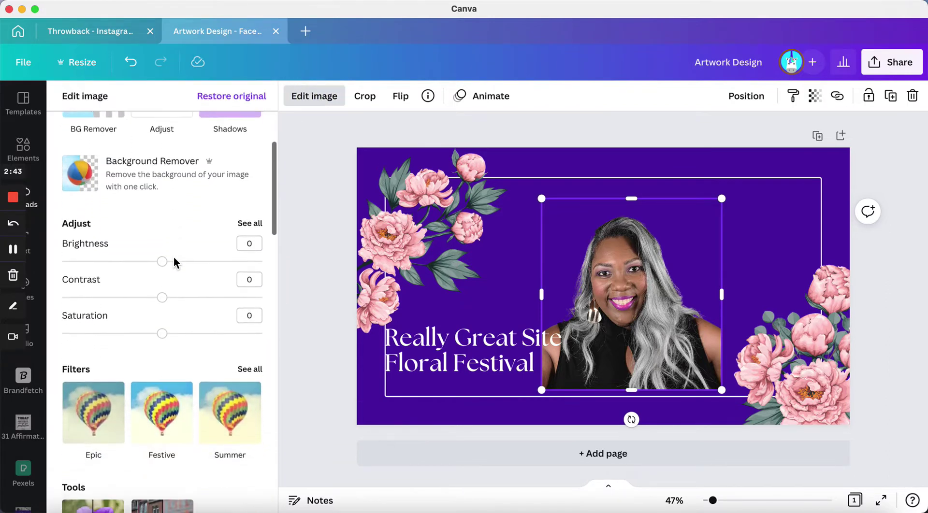
scroll(174, 262, "down", 5)
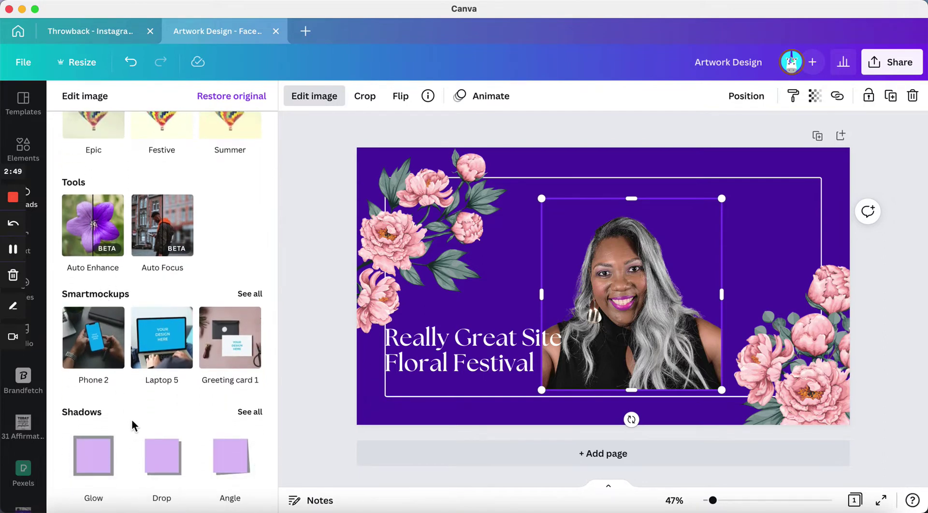
scroll(134, 427, "down", 5)
scroll(134, 426, "down", 10)
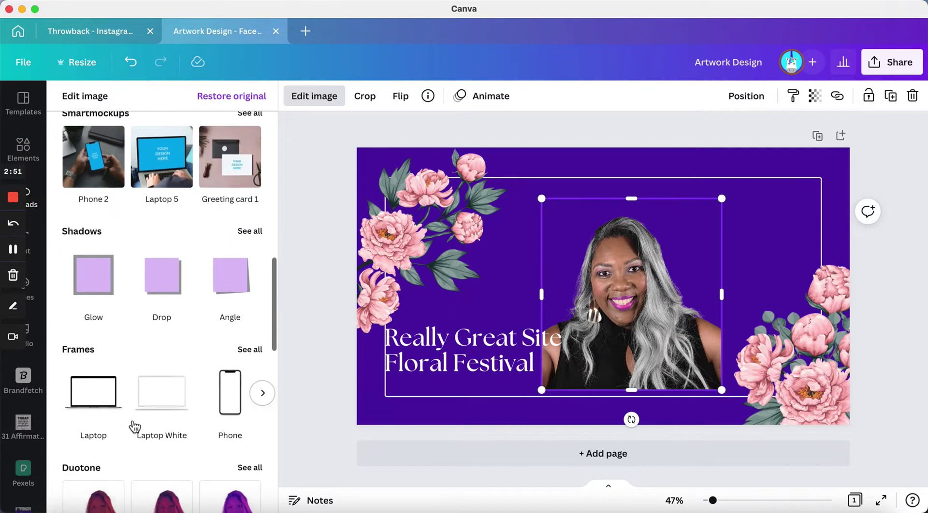
scroll(134, 427, "down", 10)
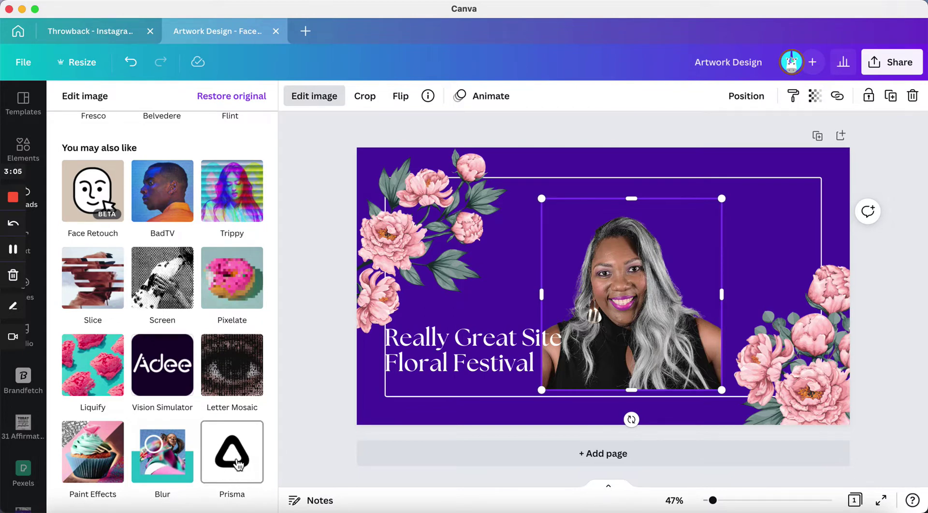
left_click(238, 464)
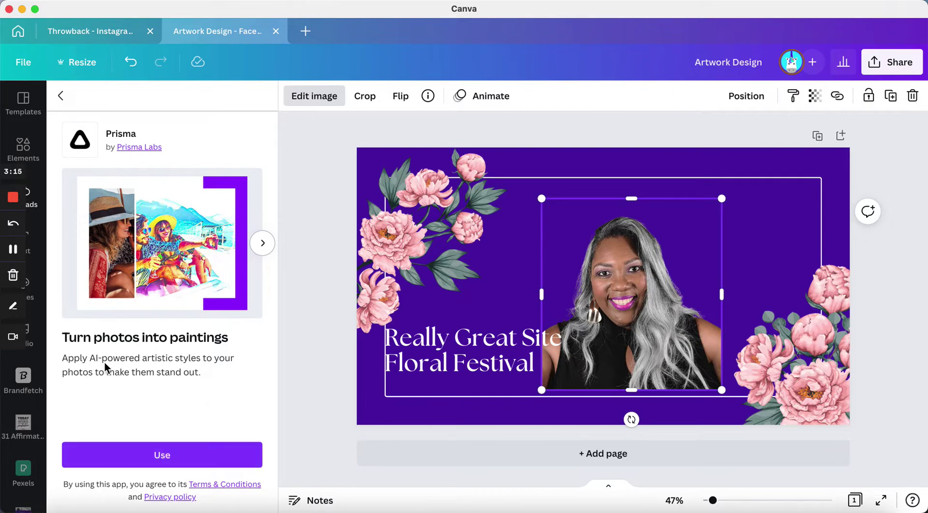
Step: Start the Prisma app and preview its Camelcade style on the festival portrait
left_click(168, 455)
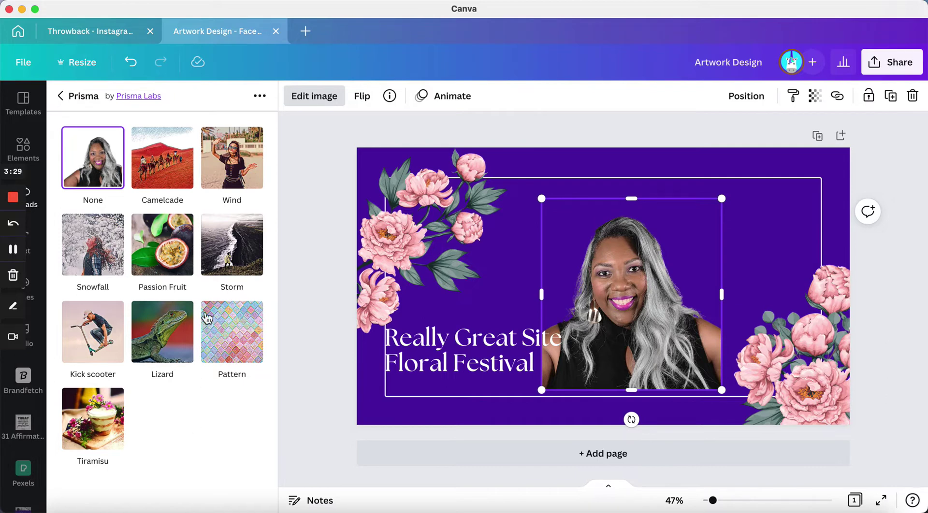
left_click(170, 166)
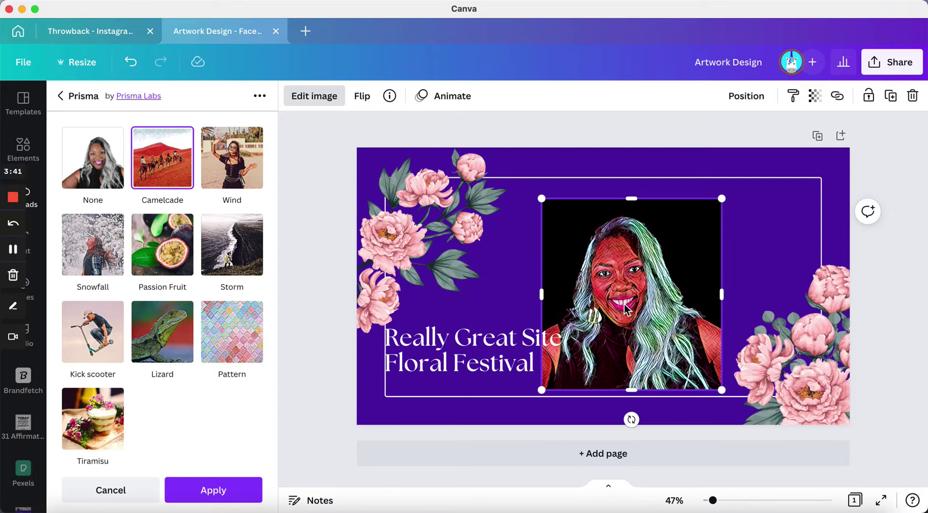
Step: Preview the Pattern, Lizard and Snowfall Prisma styles, then apply Snowfall to the portrait
left_click(233, 318)
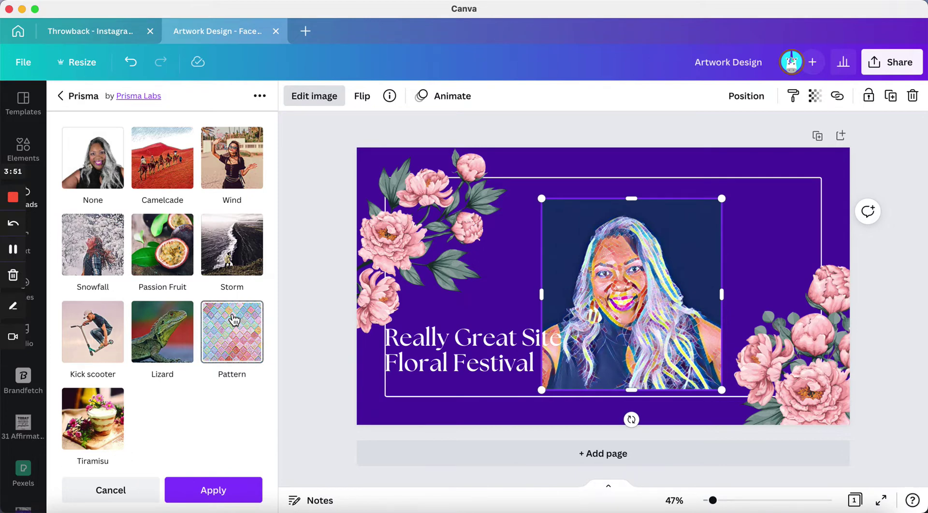
left_click(164, 331)
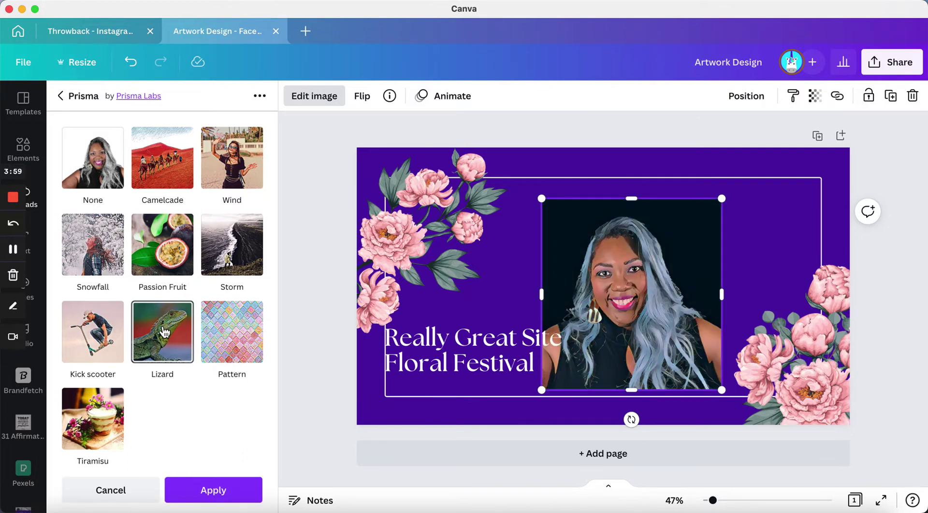
left_click(101, 241)
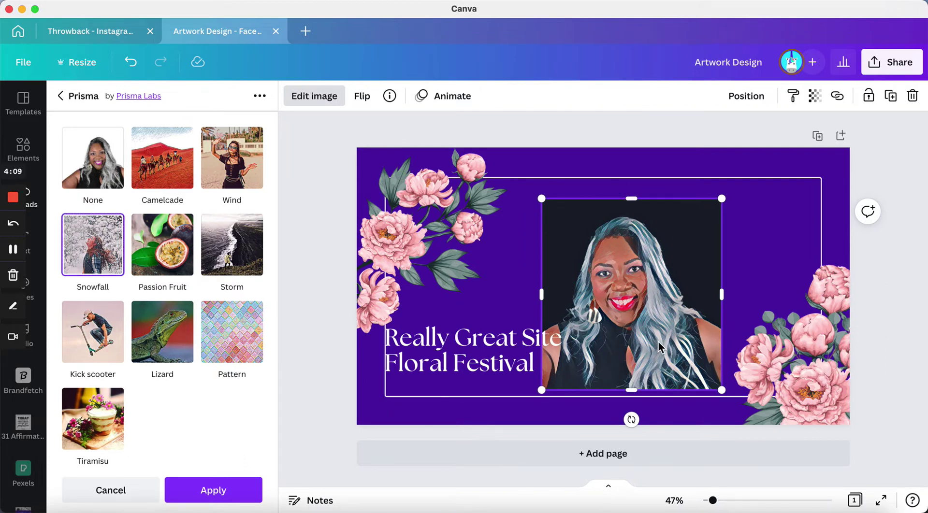
left_click(213, 489)
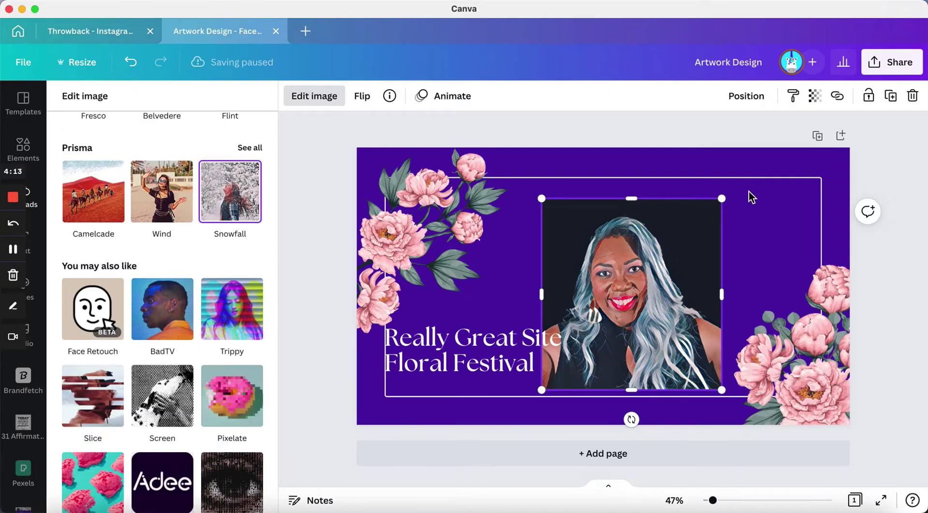
Step: Enlarge the Snowfall portrait to about 768 × 818, nudge it left and down, and confirm
left_click_drag(722, 199, 772, 147)
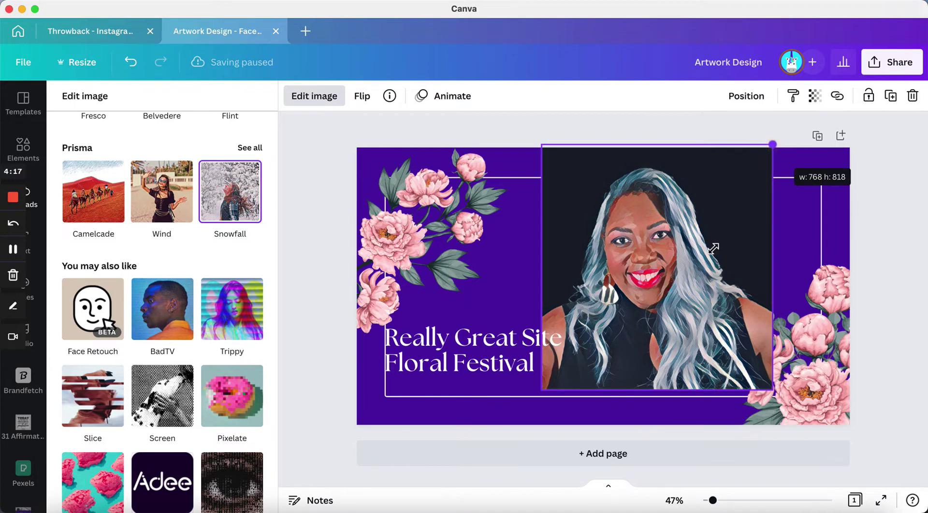
left_click(654, 279)
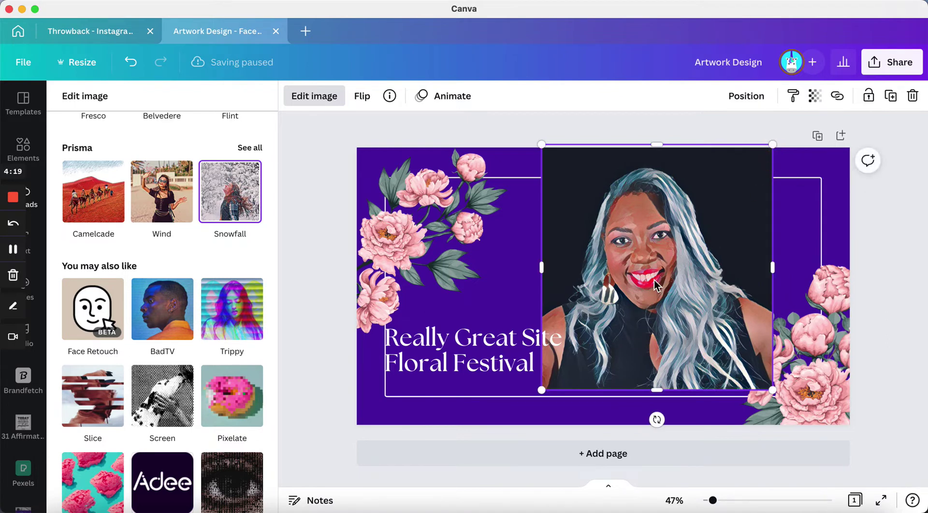
left_click_drag(654, 280, 648, 290)
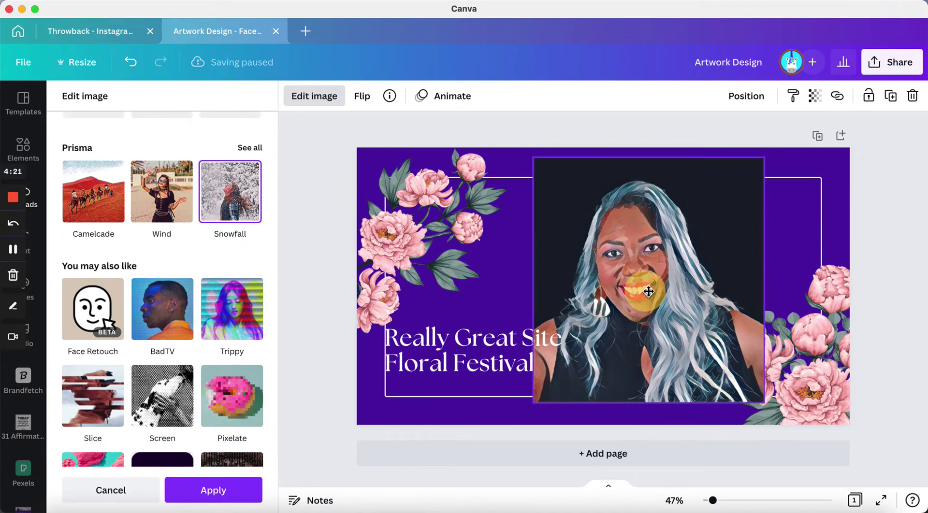
left_click(204, 491)
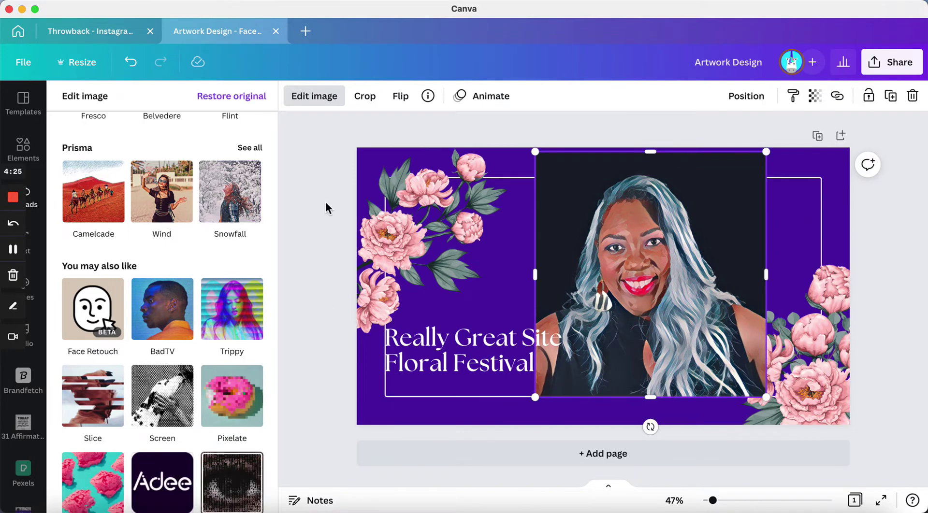
left_click(314, 97)
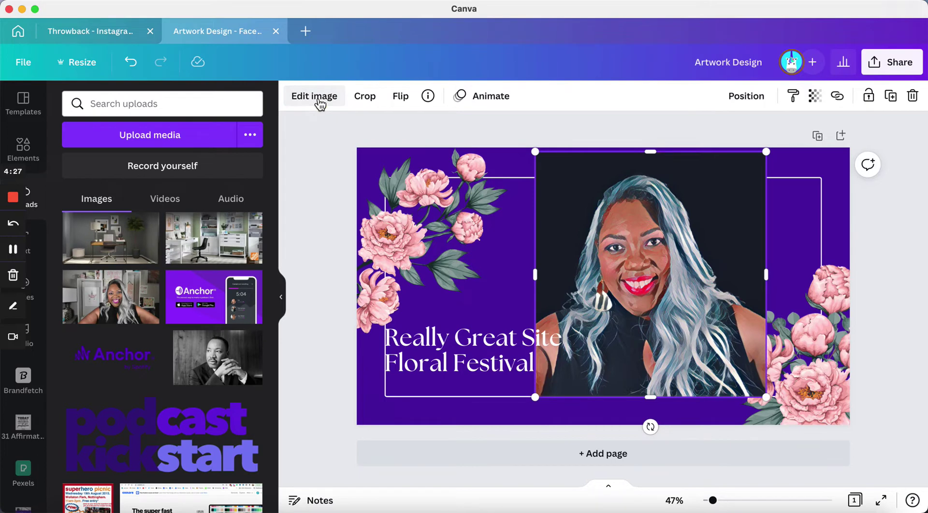
Step: Remove the portrait's background, move it down and resize it to span the banner's full height
left_click(318, 100)
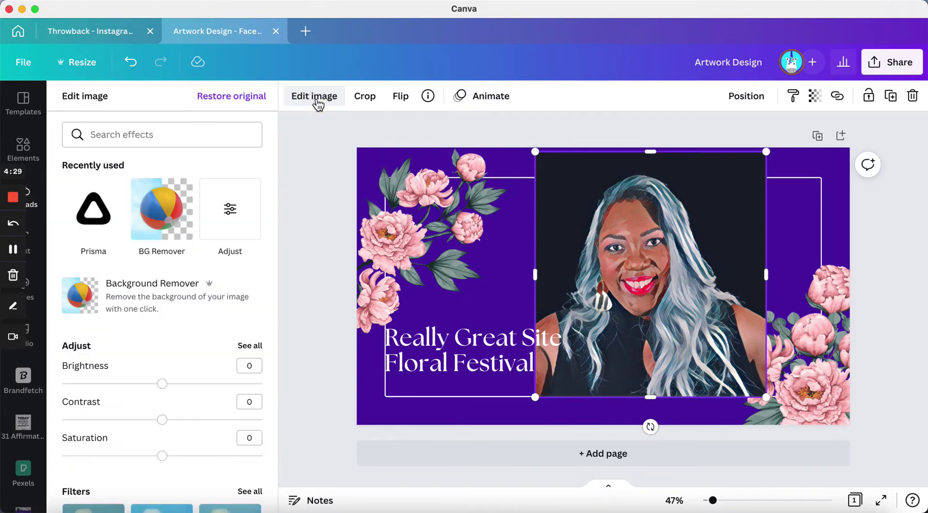
left_click(163, 215)
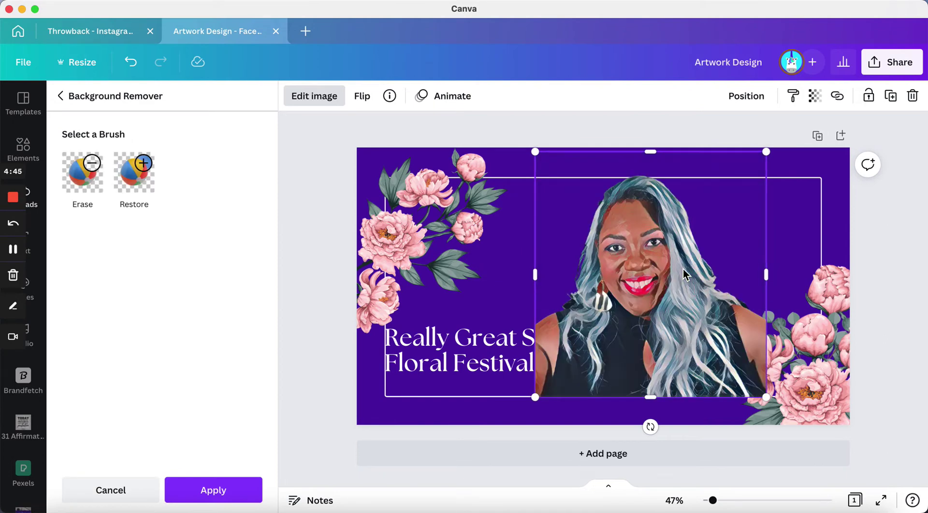
left_click_drag(677, 328, 665, 348)
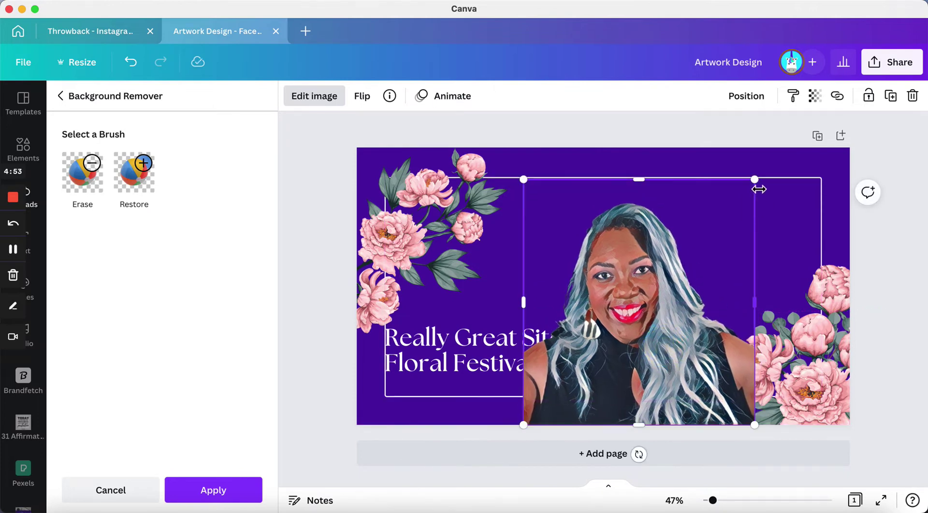
left_click_drag(757, 181, 813, 139)
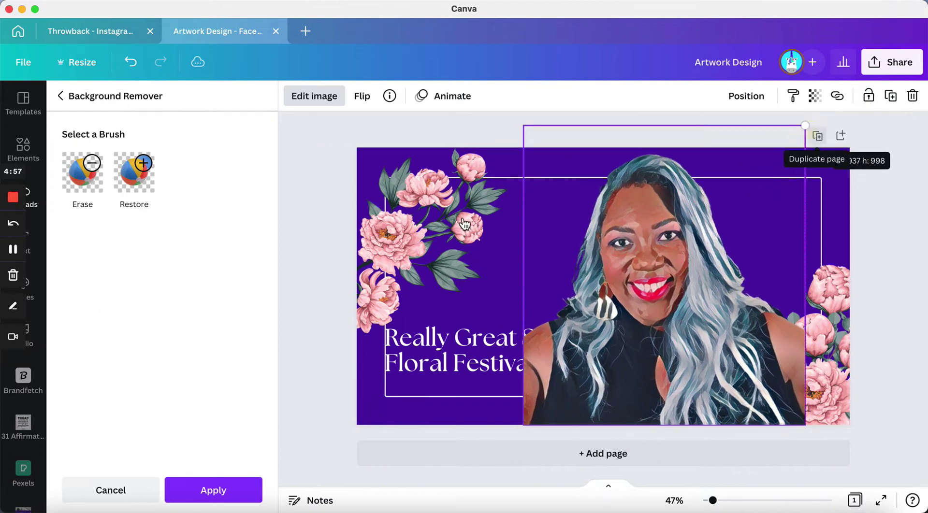
left_click(221, 489)
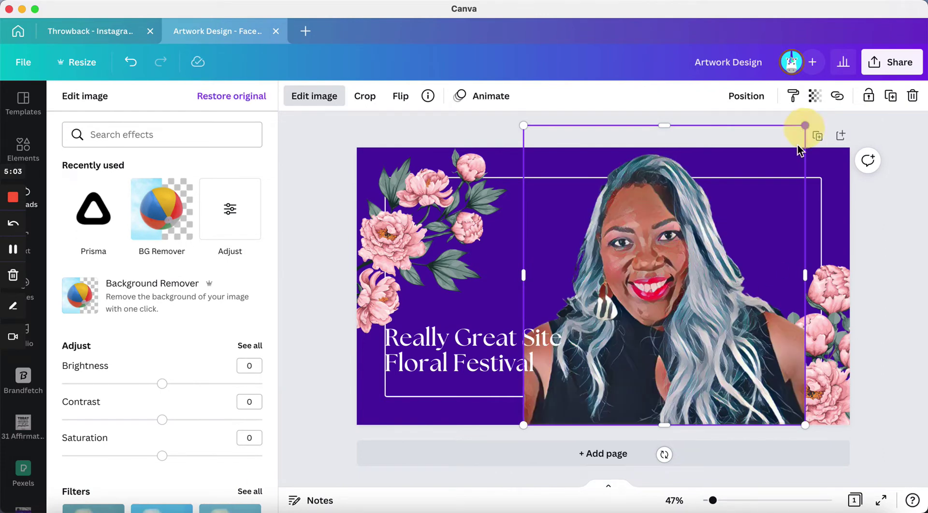
left_click_drag(804, 126, 795, 154)
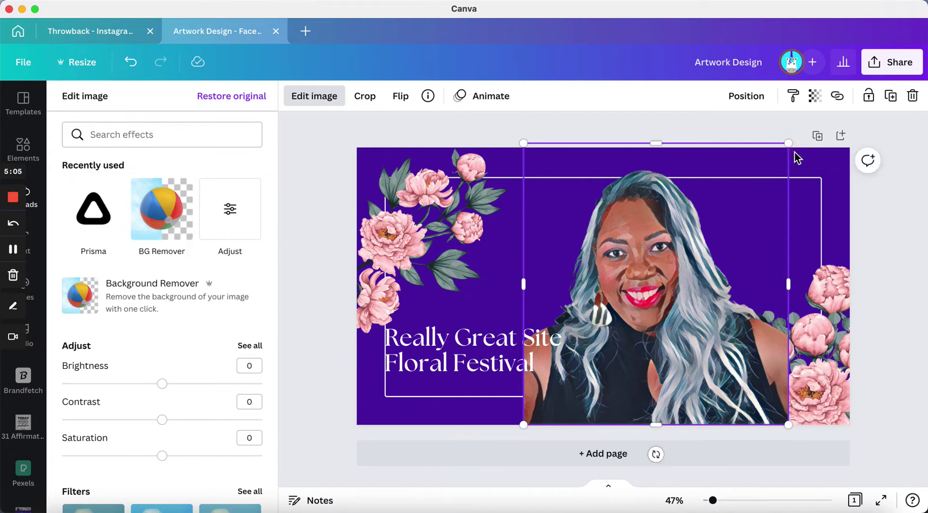
Step: Open the portrait's Adjust settings and raise its brightness
left_click(311, 179)
left_click(323, 106)
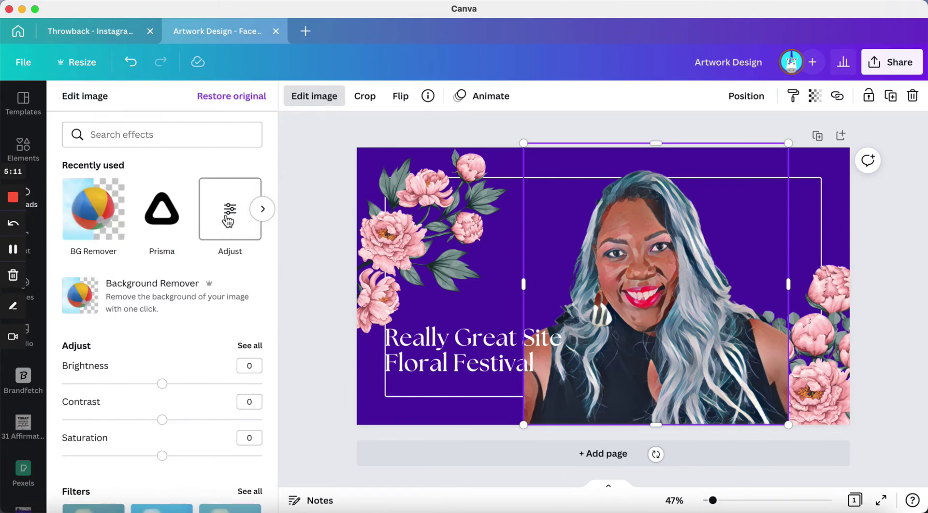
left_click(229, 219)
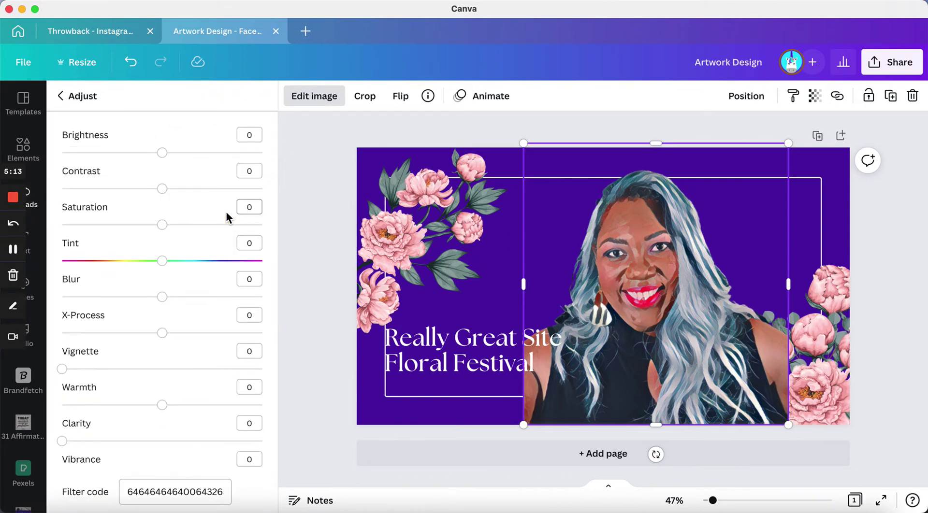
left_click(165, 155)
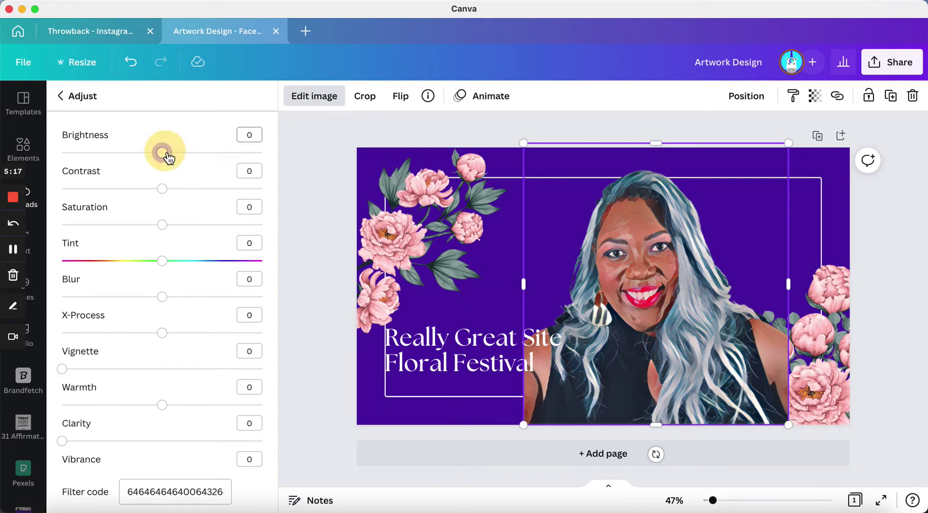
left_click_drag(167, 158, 177, 158)
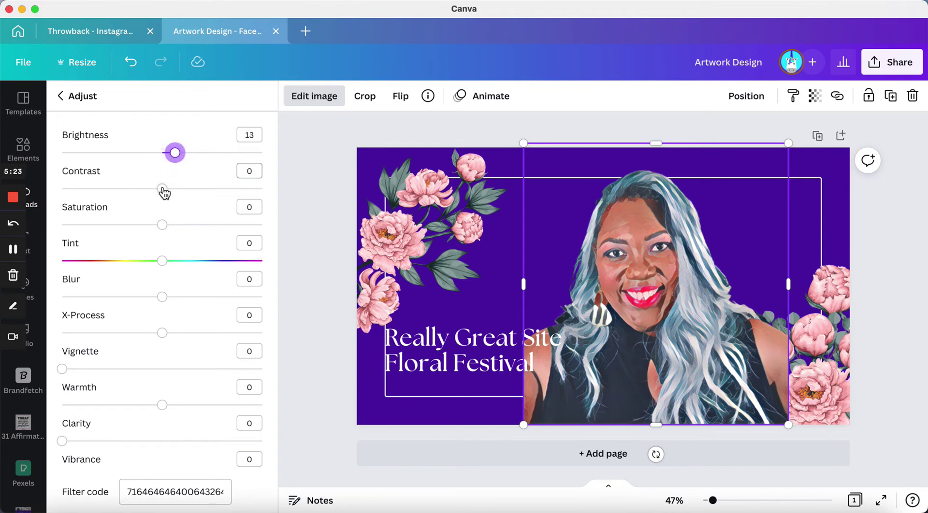
Step: Set the portrait's contrast to 18
left_click_drag(164, 192, 173, 184)
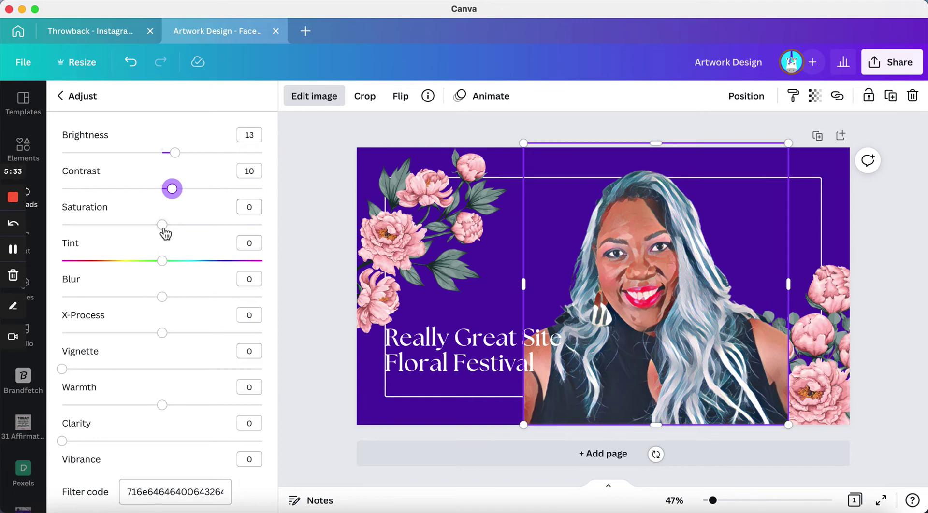
mouse_move(165, 233)
left_mouse_down()
mouse_move(151, 233)
mouse_move(181, 233)
mouse_move(164, 232)
left_mouse_up()
left_click_drag(172, 193, 180, 190)
left_click_drag(175, 155, 183, 155)
Step: Raise the portrait's warmth to 18
scroll(155, 386, "down", 3)
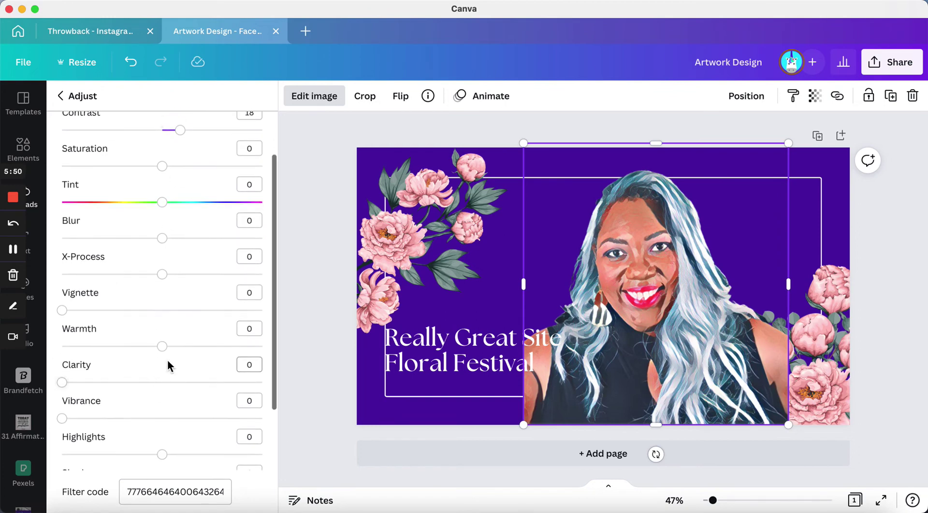
left_click_drag(163, 347, 184, 350)
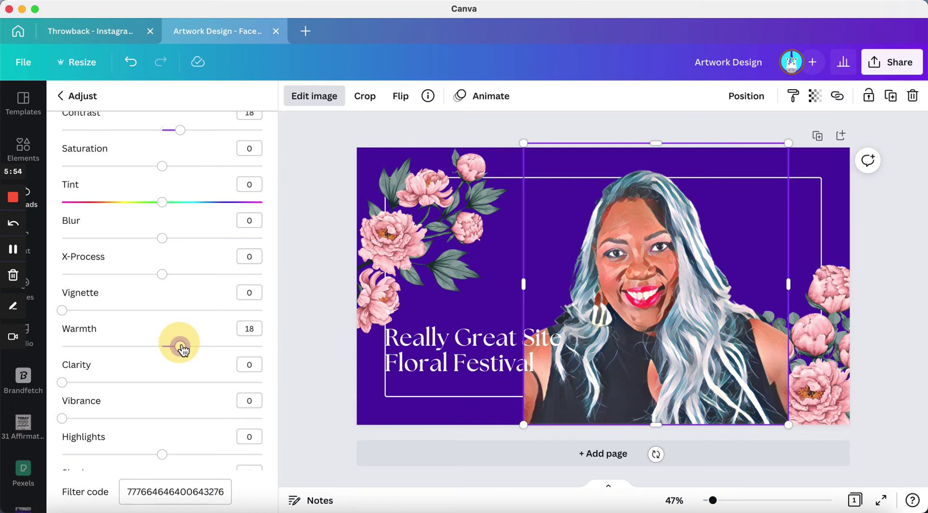
left_click_drag(183, 348, 181, 346)
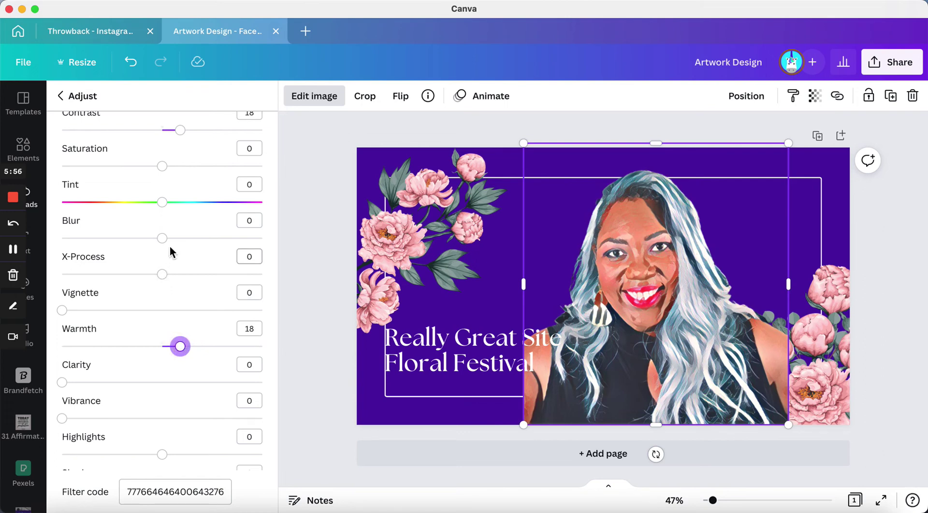
scroll(166, 437, "down", 3)
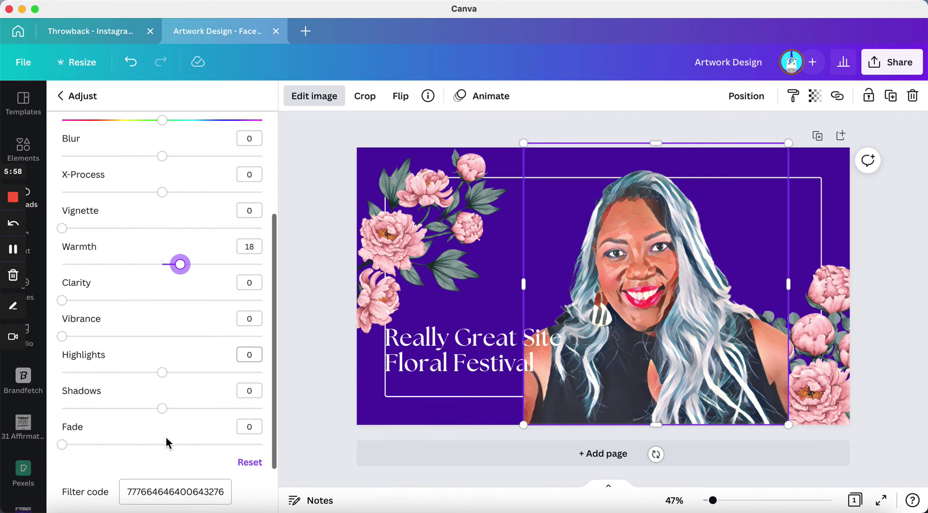
scroll(166, 437, "up", 5)
scroll(169, 444, "down", 3)
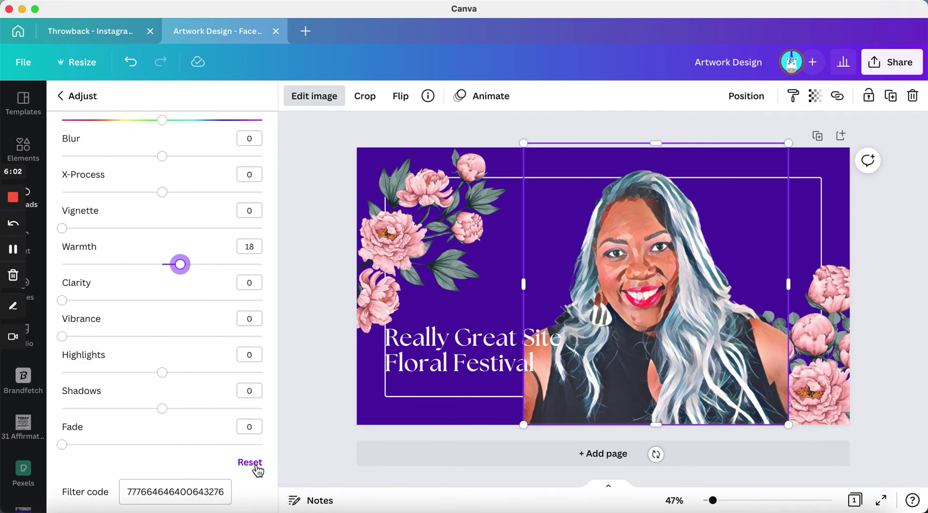
left_click(338, 314)
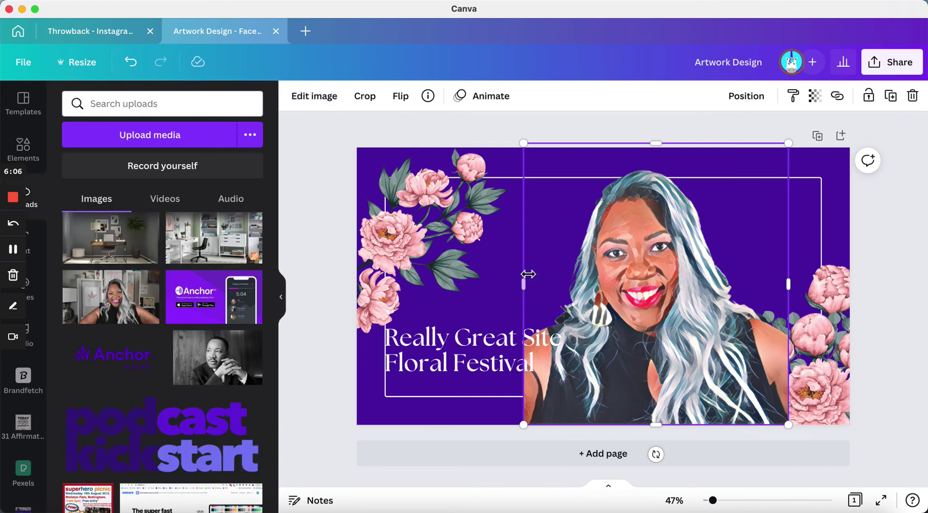
Step: Widen the portrait's frame to the left and right, then trim it back in from the left
left_click_drag(524, 284, 437, 286)
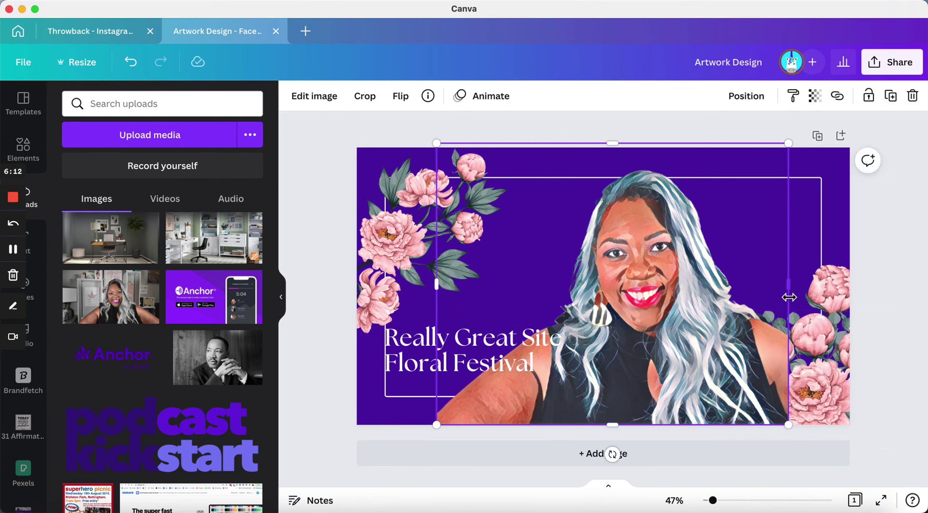
mouse_move(790, 293)
left_mouse_down()
mouse_move(863, 280)
mouse_move(785, 292)
left_mouse_up()
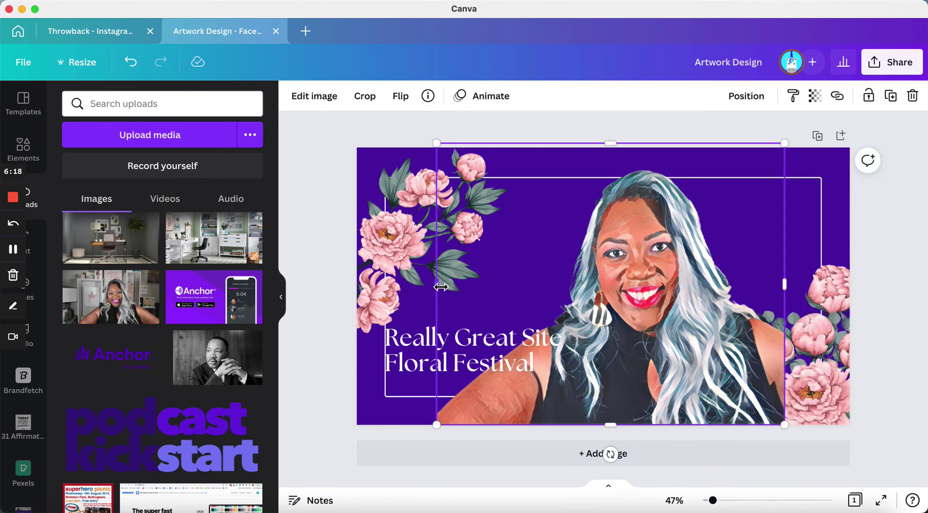
left_click_drag(441, 287, 538, 285)
left_click(326, 386)
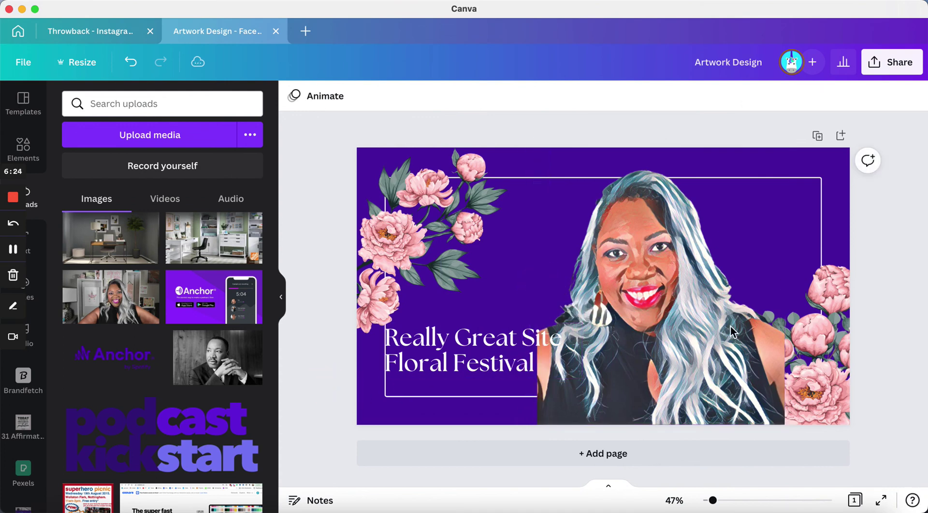
Step: Shift the portrait right, crop its top and enlarge it to about 858 × 924
left_click_drag(721, 332, 719, 338)
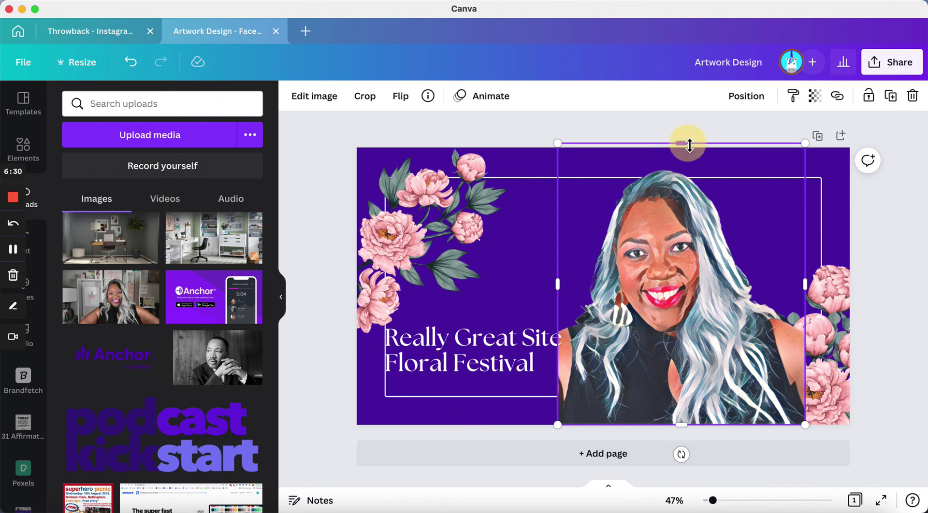
left_click_drag(689, 144, 690, 159)
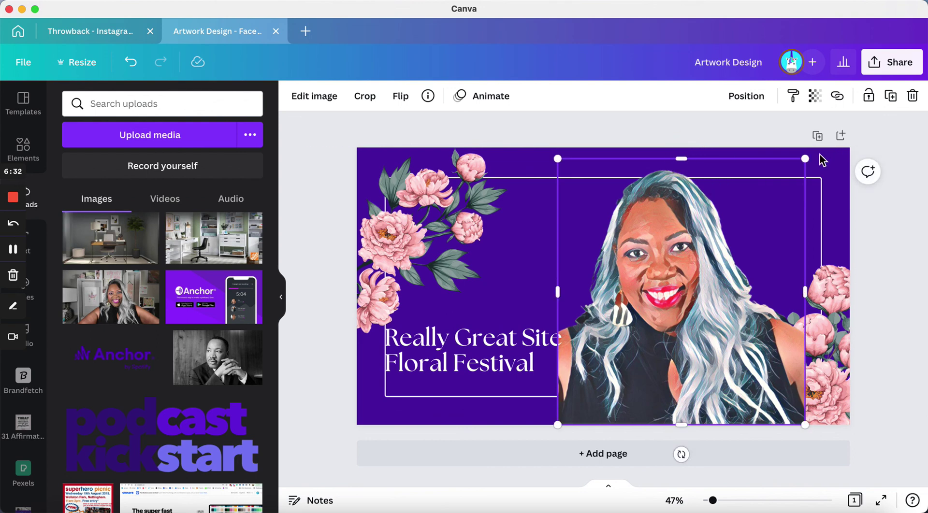
left_click_drag(806, 156, 827, 143)
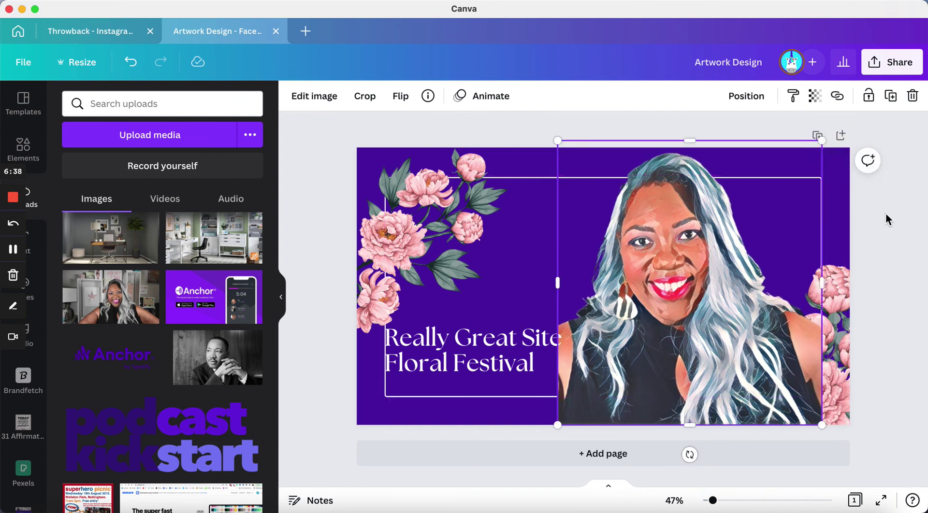
left_click(885, 213)
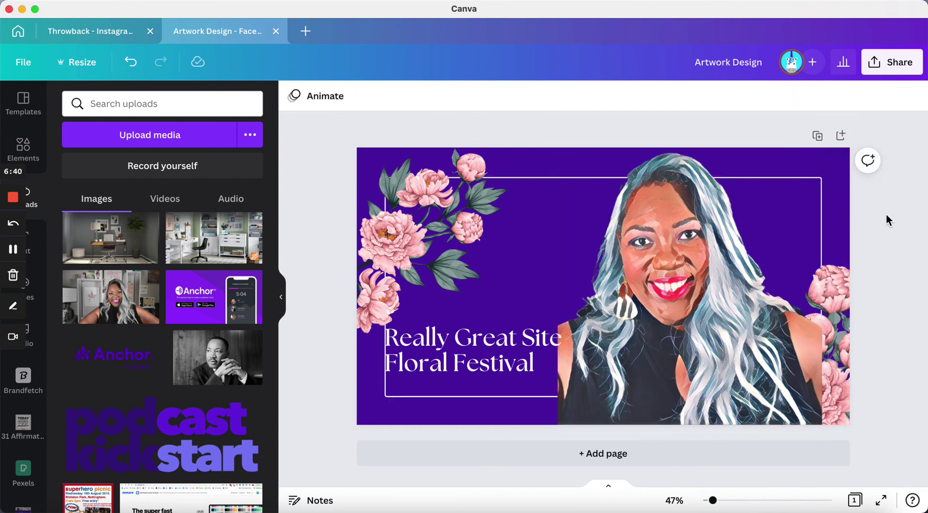